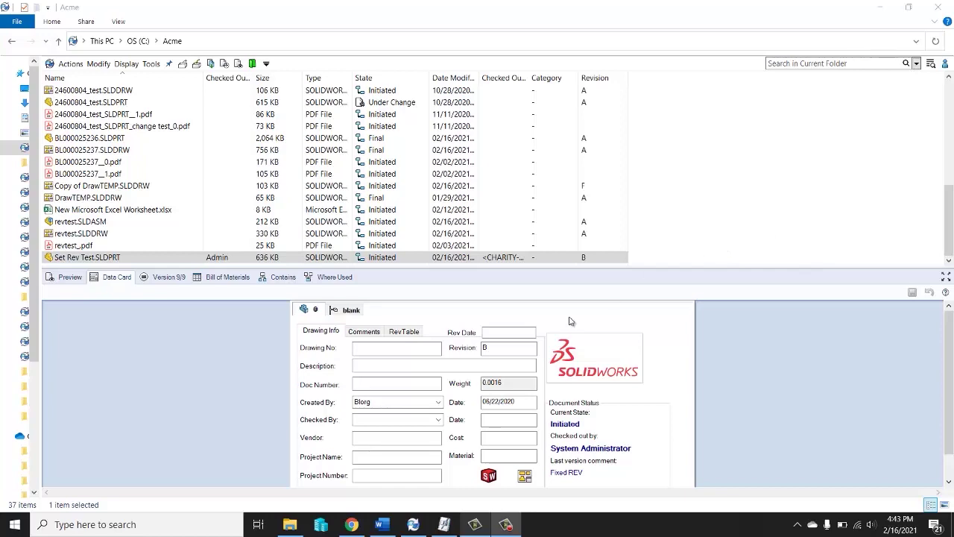
# Switch to SOLIDWORKS PDM Administration and review the Admin user's state permissions for Initiated and Final in the TEST workflow
pyautogui.click(413, 525)
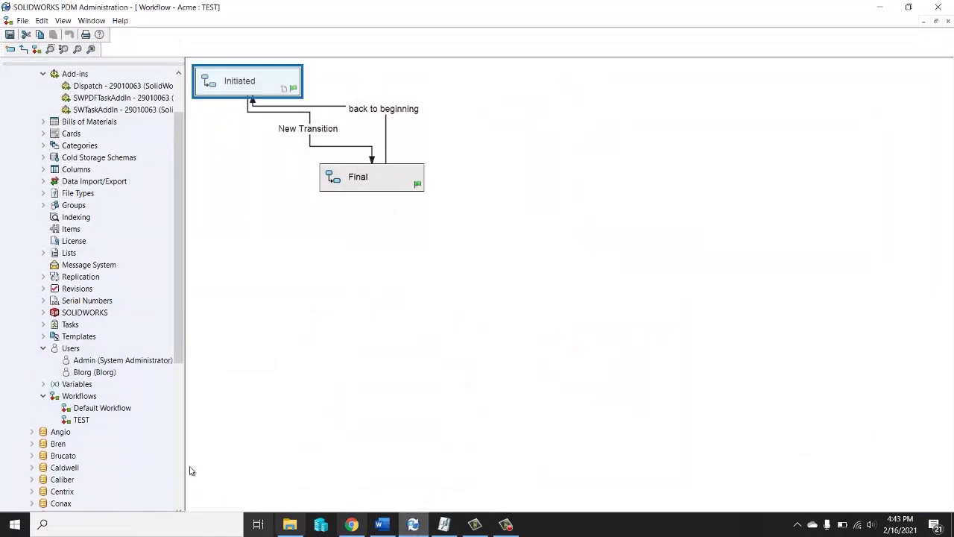
pyautogui.doubleClick(88, 362)
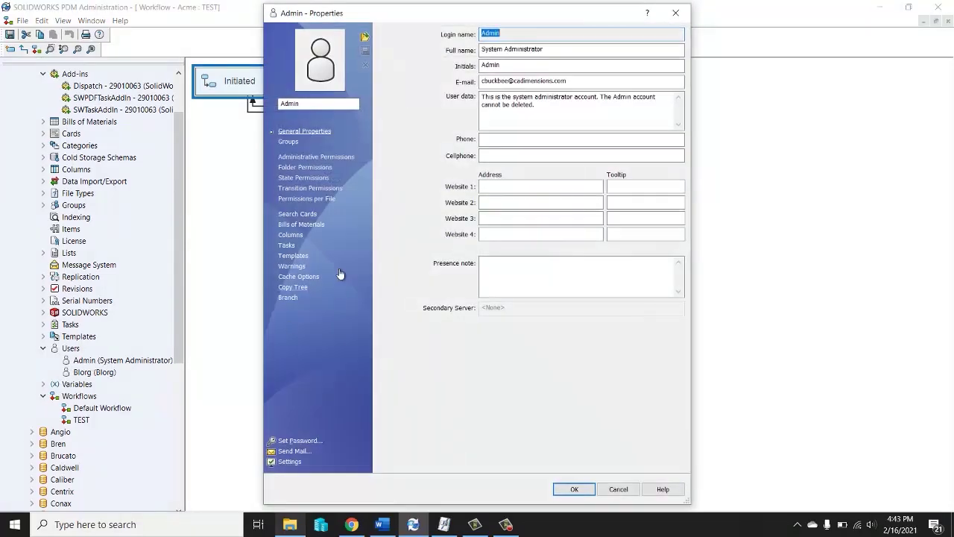
pyautogui.click(329, 178)
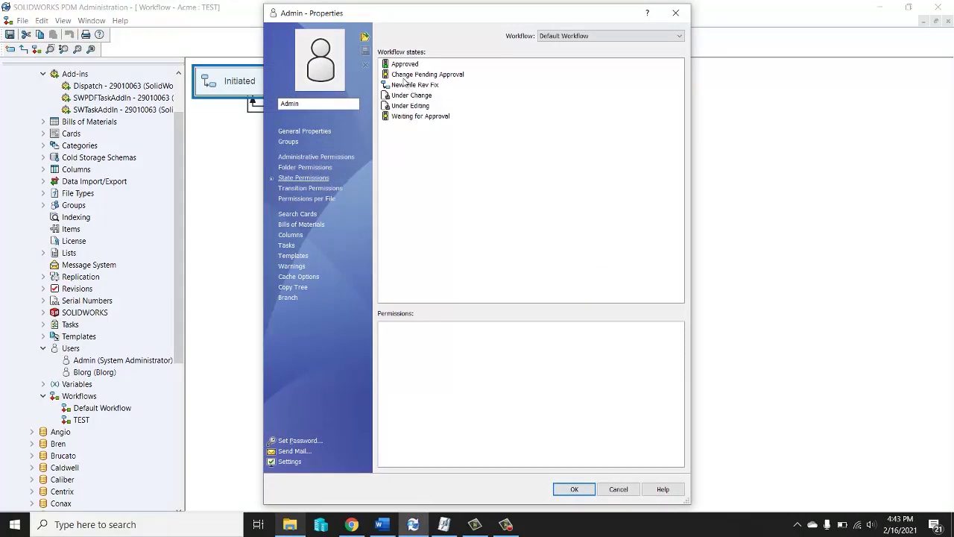
pyautogui.click(616, 36)
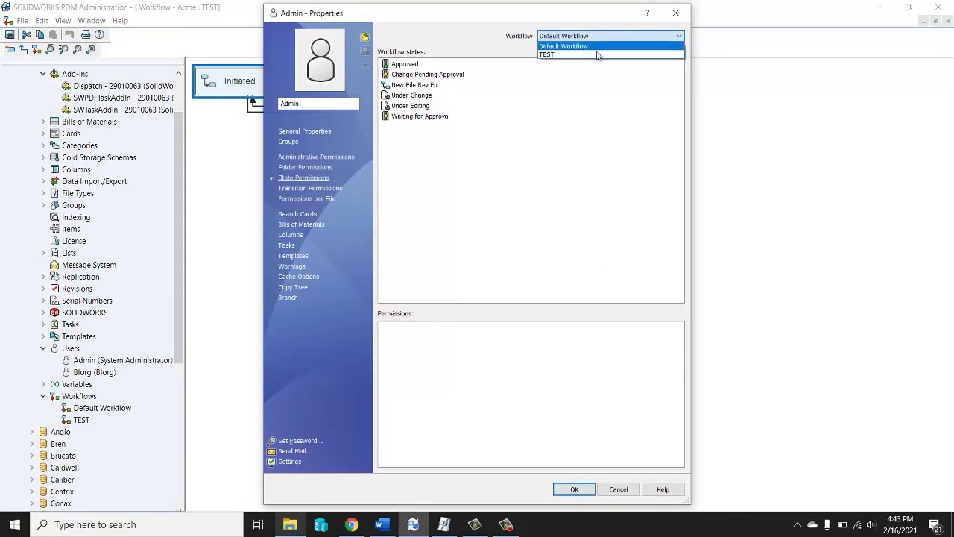
pyautogui.click(598, 54)
pyautogui.click(404, 75)
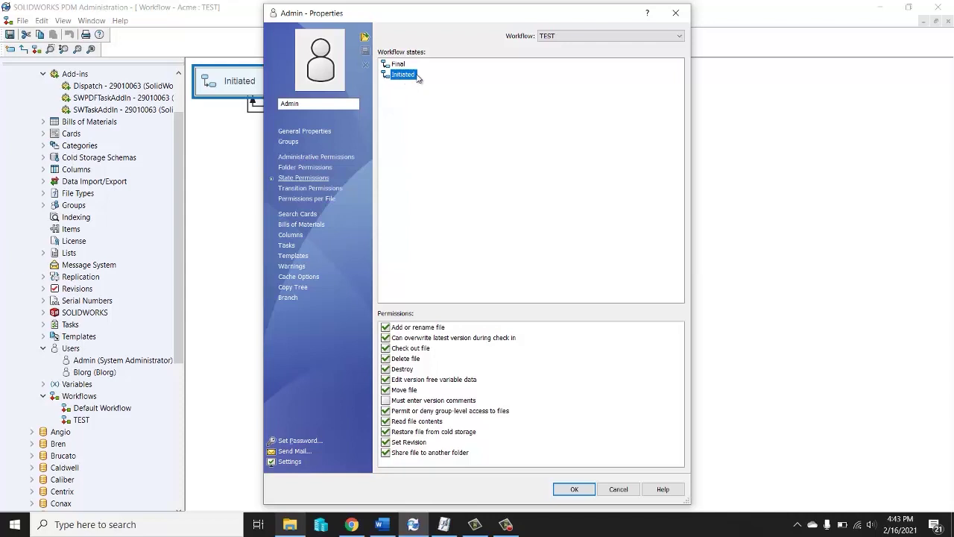
pyautogui.click(596, 35)
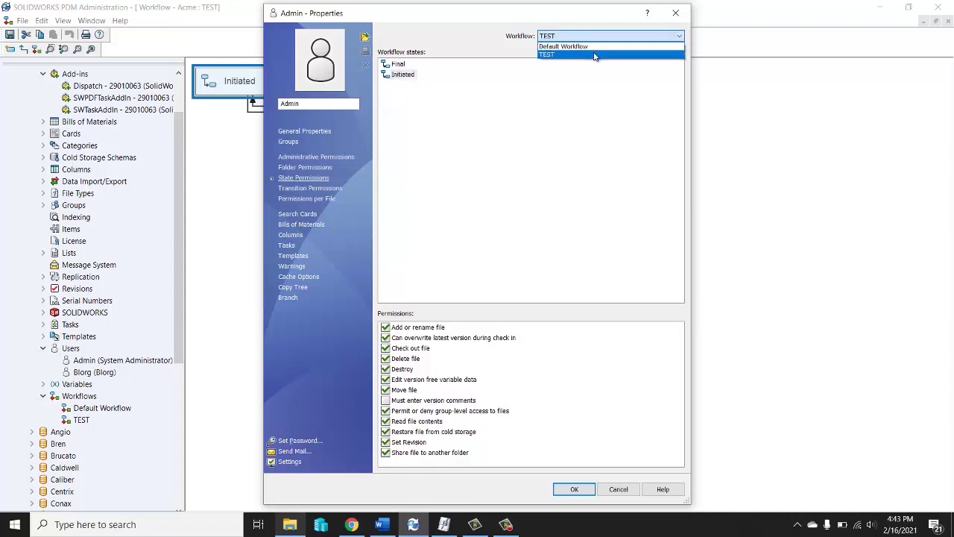
pyautogui.click(589, 54)
pyautogui.click(403, 76)
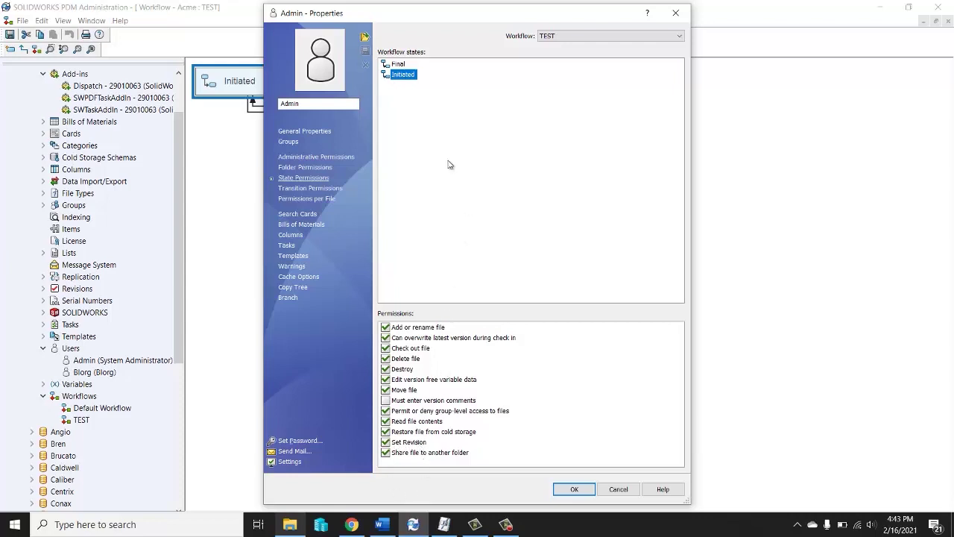
pyautogui.click(399, 64)
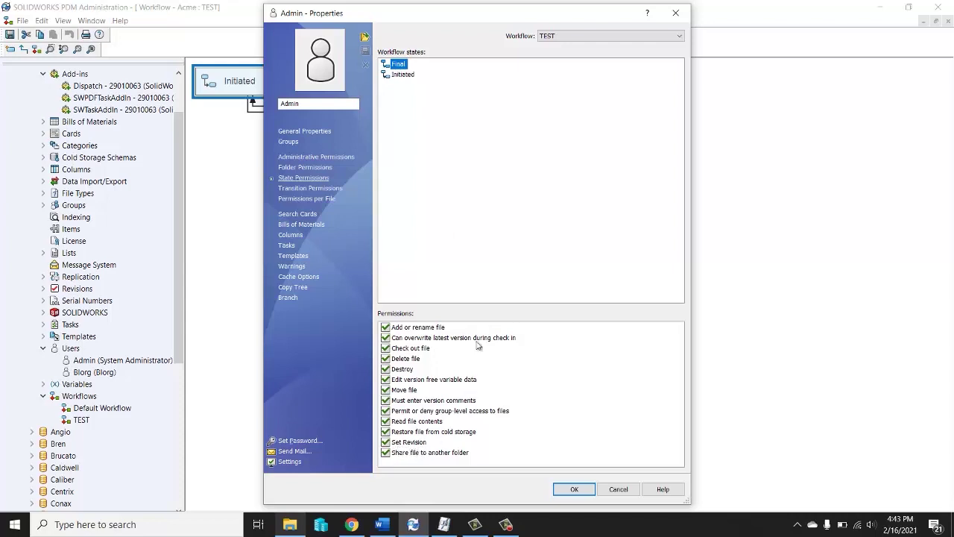
pyautogui.click(574, 490)
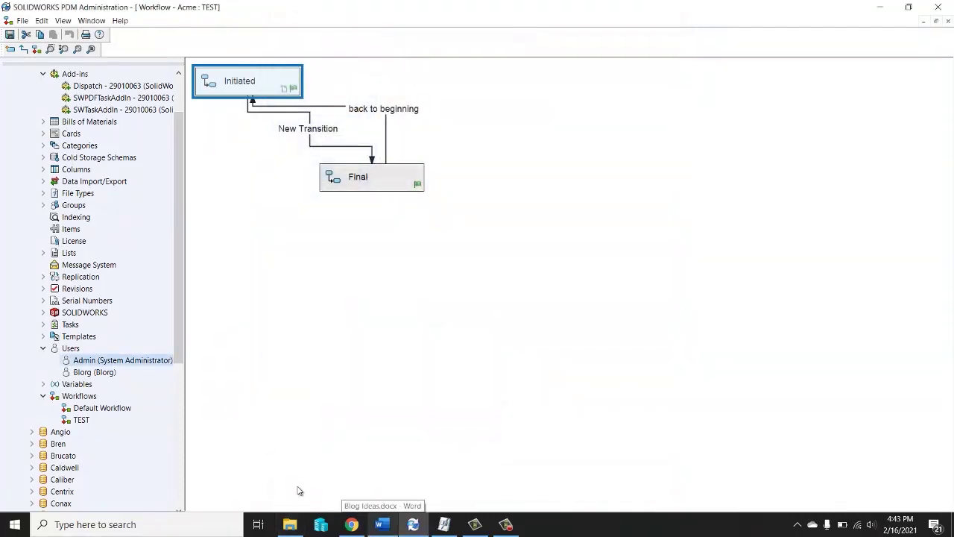
# Switch to the Acme vault folder in File Explorer and check whether Set Revision is available for Set Rev Test.SLDPRT
pyautogui.click(290, 524)
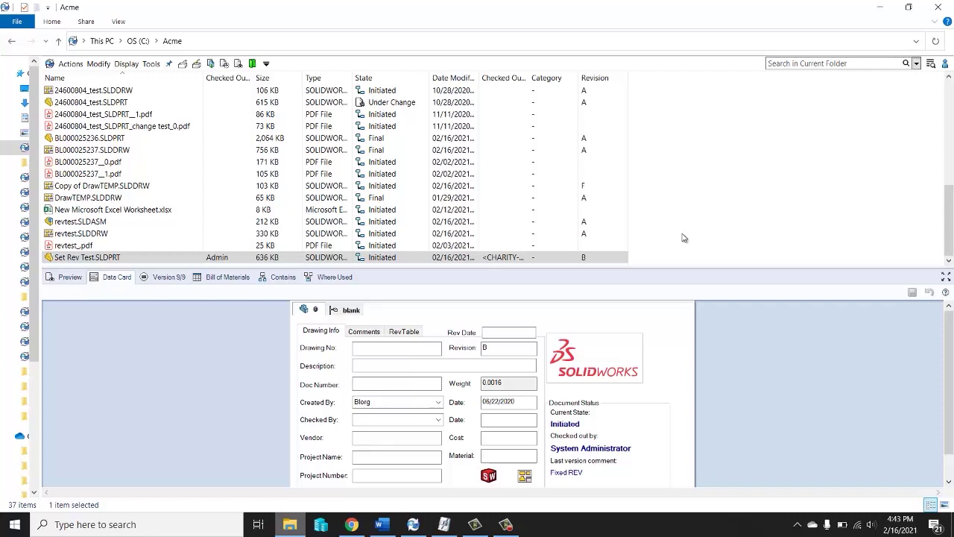
pyautogui.click(222, 258)
pyautogui.click(72, 258)
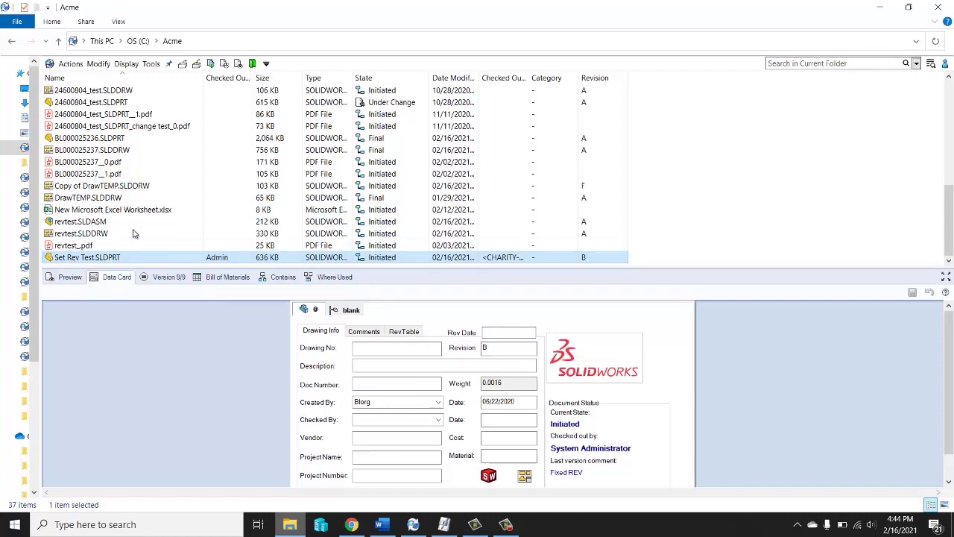
pyautogui.click(98, 64)
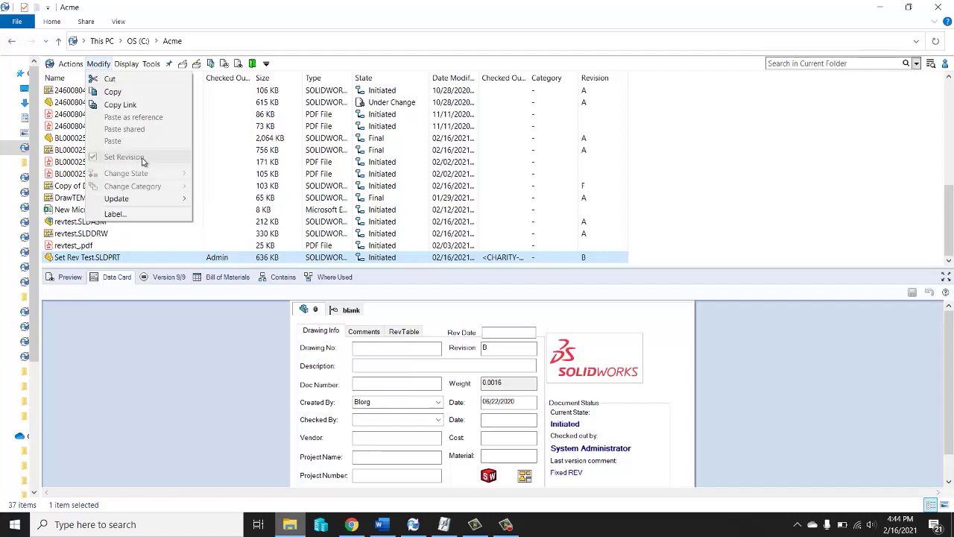
# Check in Set Rev Test.SLDPRT to the vault without a comment
pyautogui.click(111, 260)
pyautogui.rightClick(110, 261)
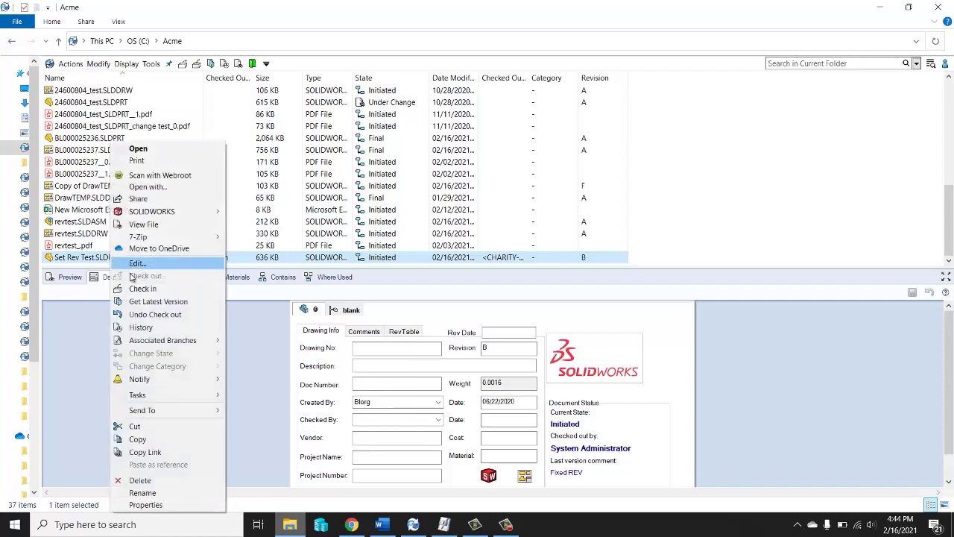
pyautogui.click(153, 289)
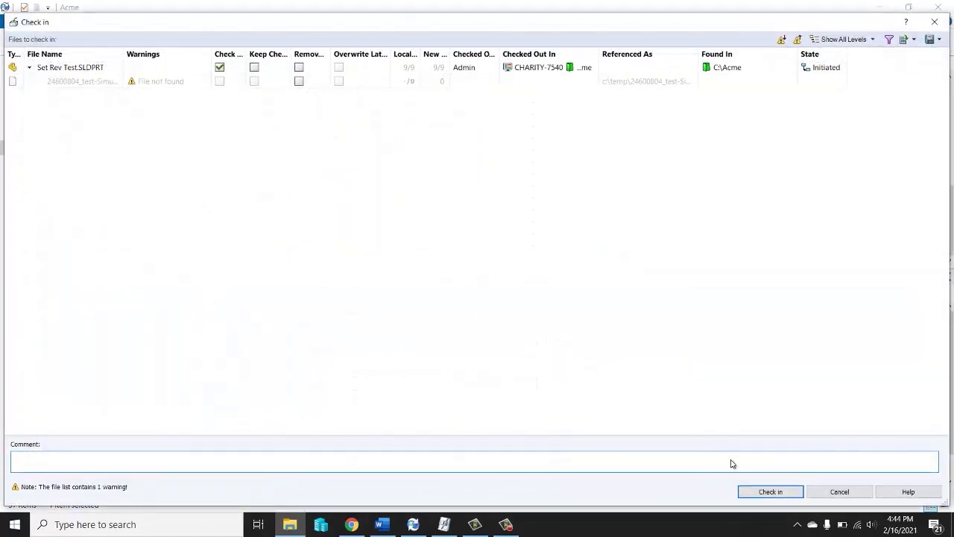
pyautogui.click(766, 492)
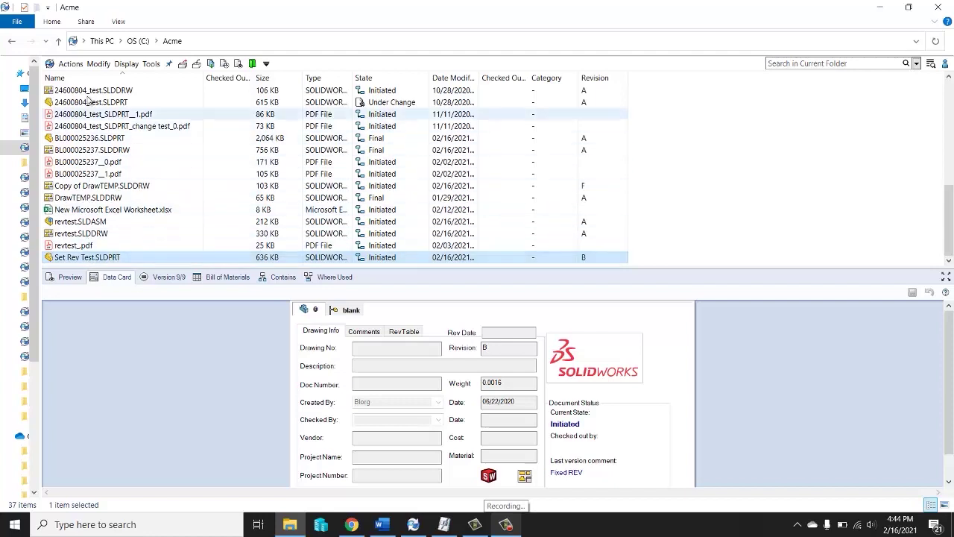
# Start Set Revision on Set Rev Test.SLDPRT and review the available new revisions, keeping A selected
pyautogui.click(99, 64)
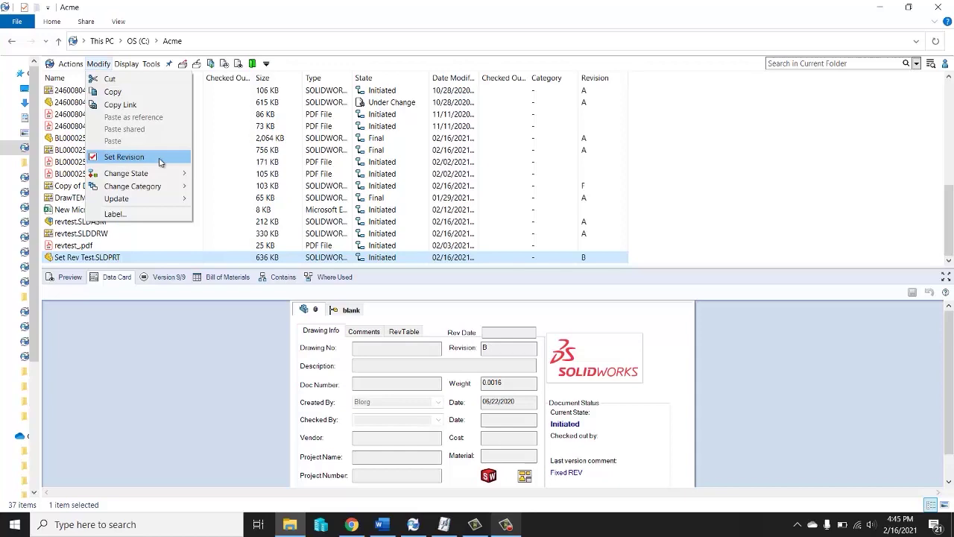
pyautogui.click(159, 158)
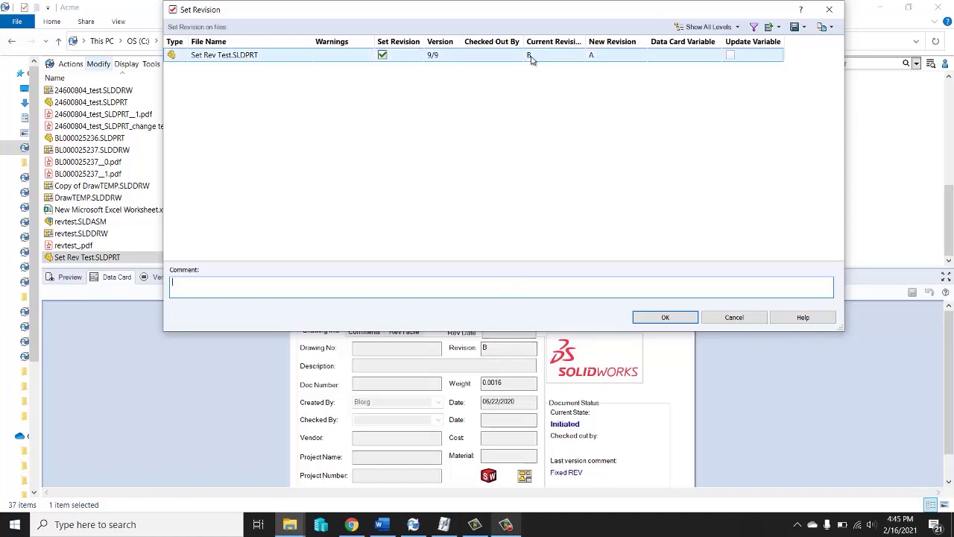
pyautogui.click(626, 56)
pyautogui.click(636, 56)
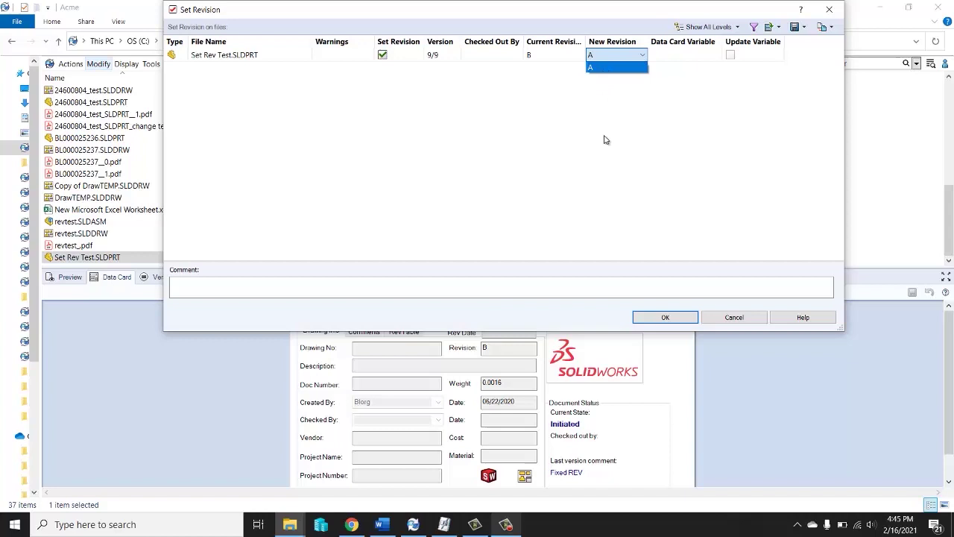
pyautogui.click(644, 58)
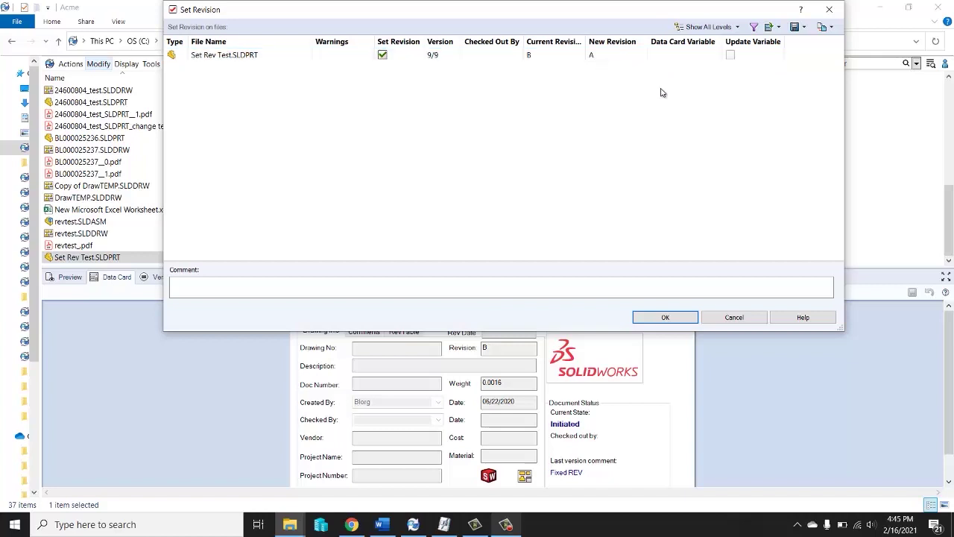
# Try to enable Update Variable for Set Rev Test.SLDPRT, and apply the new revision A
pyautogui.click(731, 57)
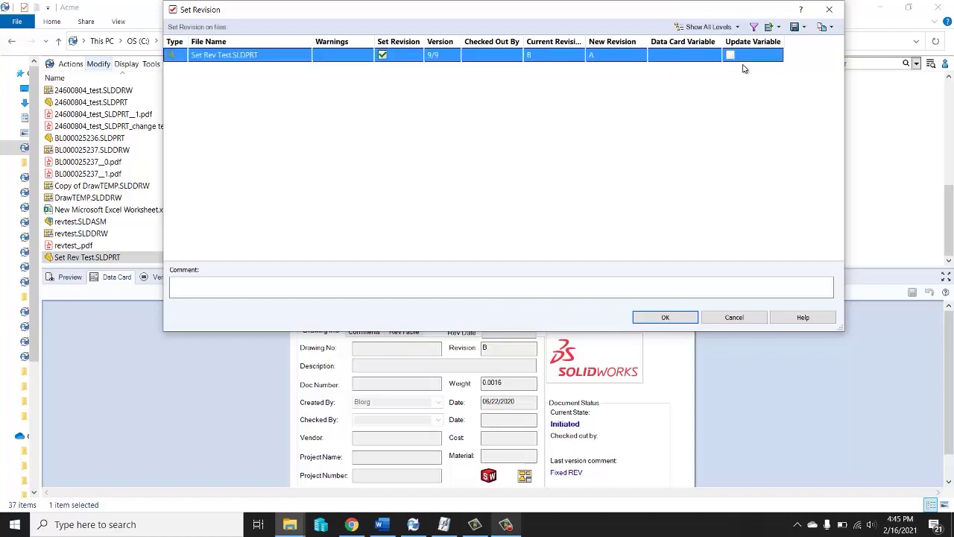
pyautogui.click(733, 59)
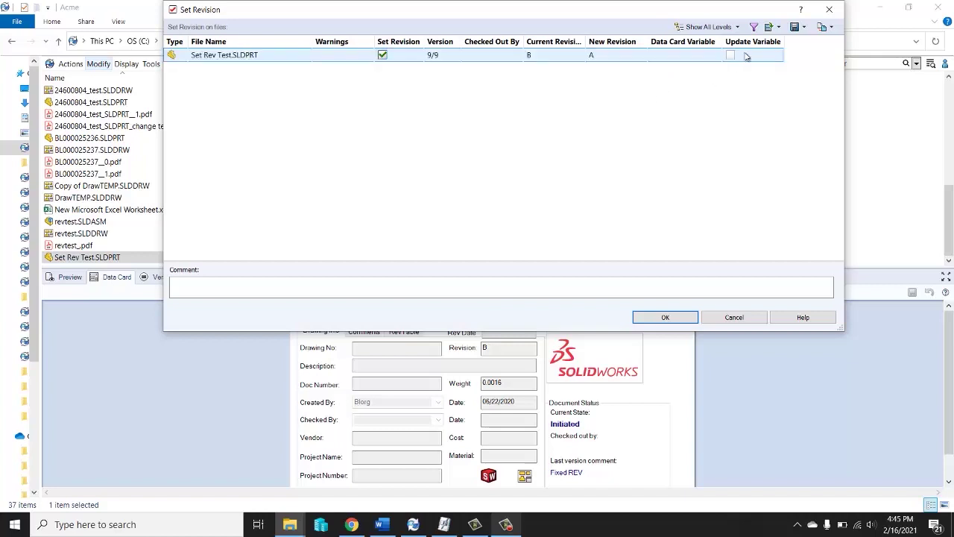
pyautogui.click(729, 55)
pyautogui.click(733, 75)
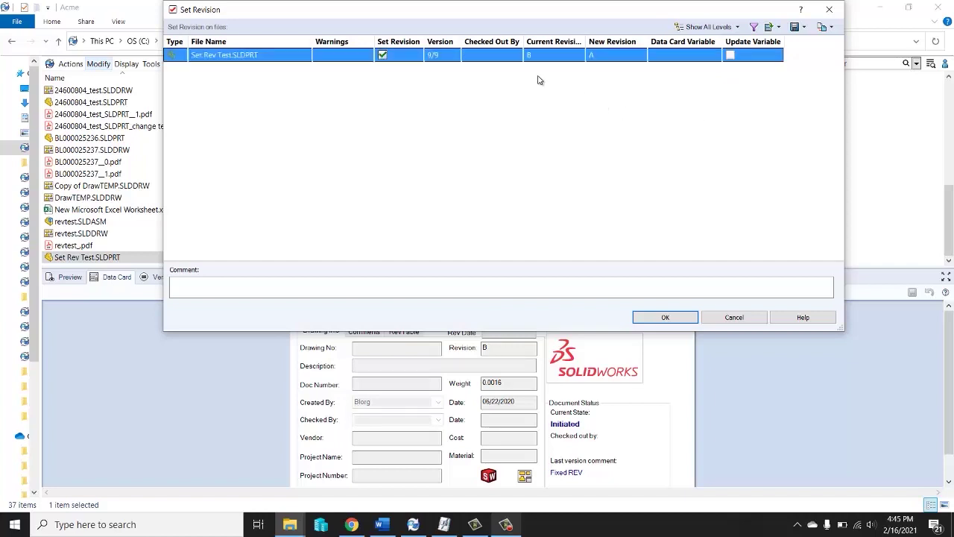
pyautogui.click(568, 60)
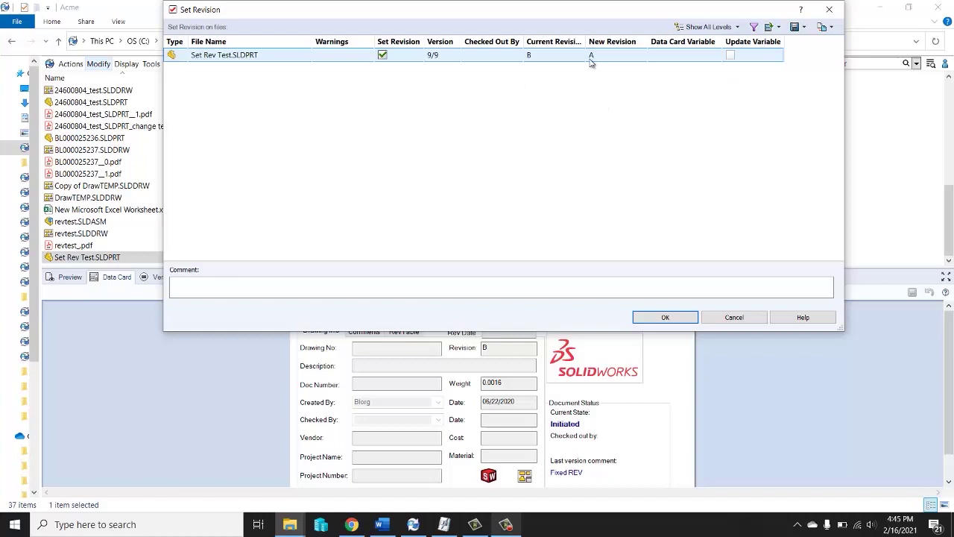
pyautogui.click(596, 64)
pyautogui.click(598, 68)
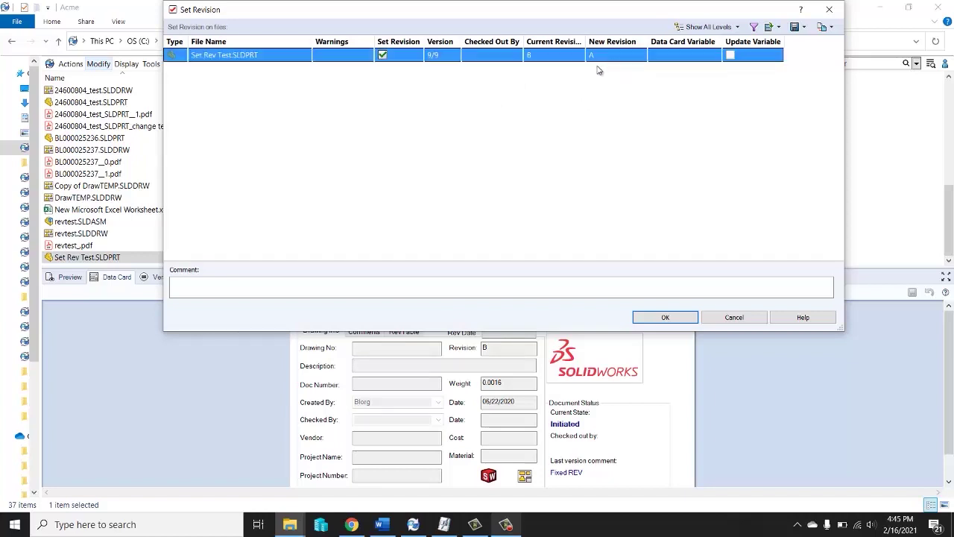
pyautogui.click(678, 321)
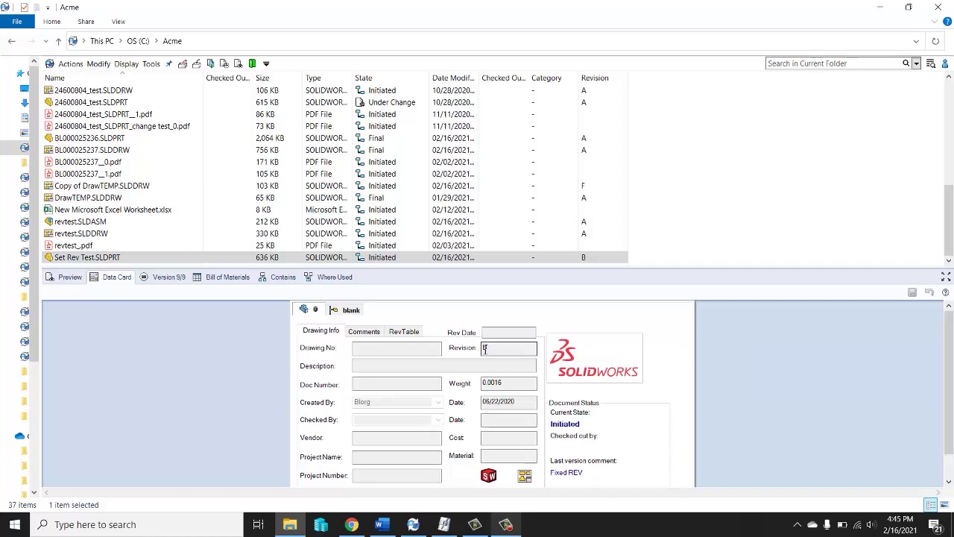
# Switch to SOLIDWORKS PDM Administration and open the revision number settings of the TEST workflow's Initiated state
pyautogui.click(130, 258)
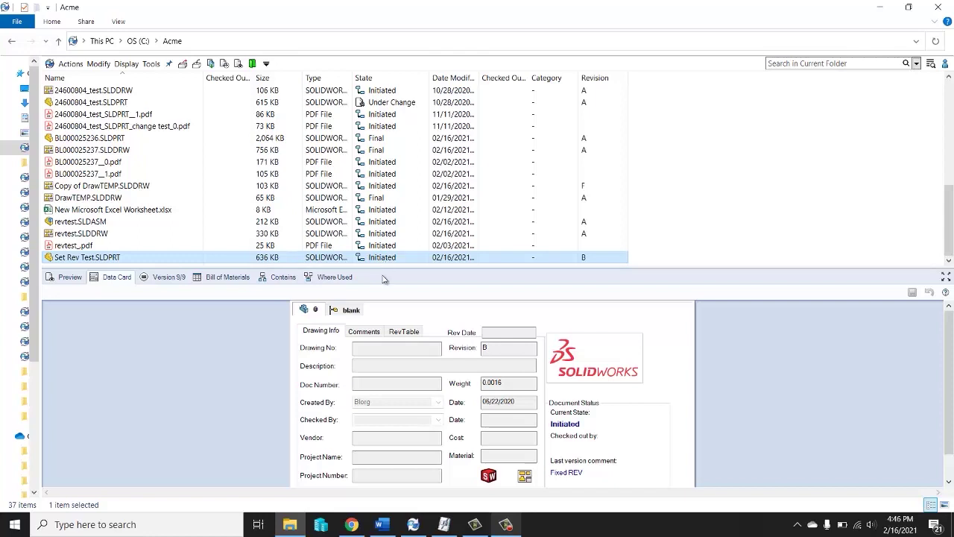
pyautogui.click(385, 286)
pyautogui.click(414, 527)
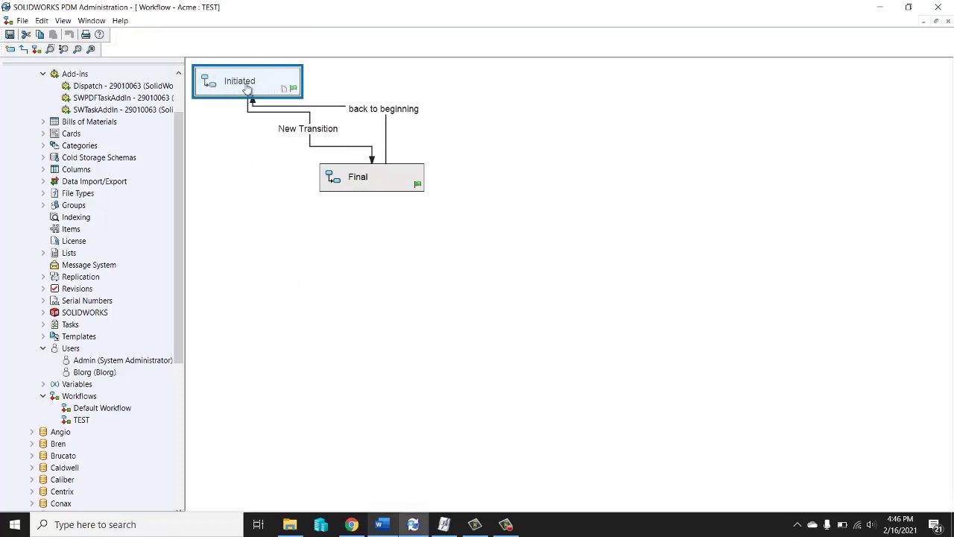
pyautogui.doubleClick(276, 89)
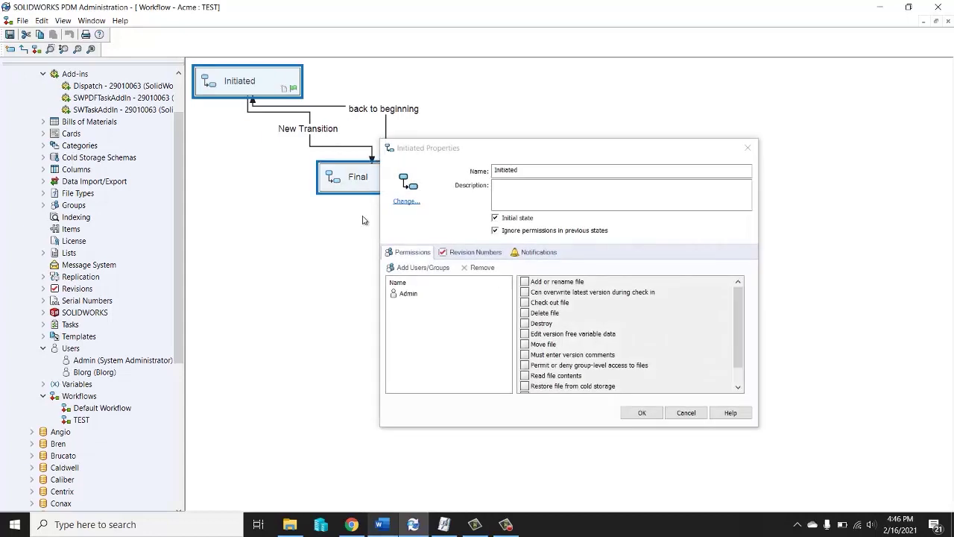
pyautogui.click(468, 254)
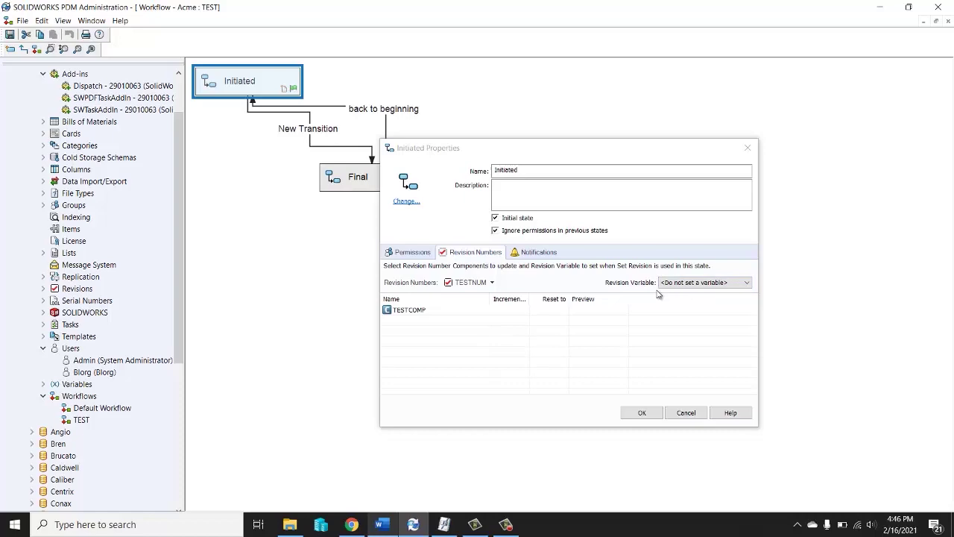
# Set the Initiated state's revision variable to Revision
pyautogui.click(746, 283)
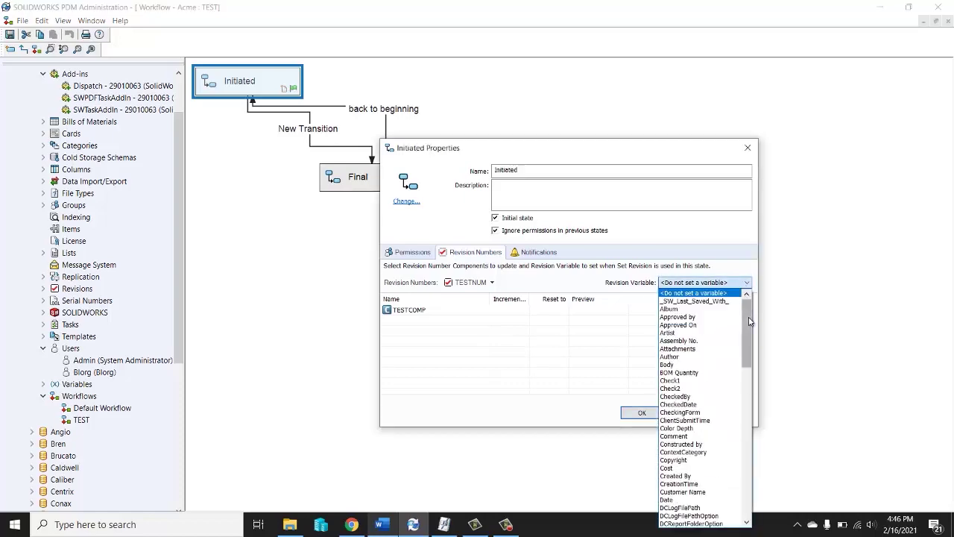
pyautogui.moveTo(749, 317); pyautogui.dragTo(748, 452)
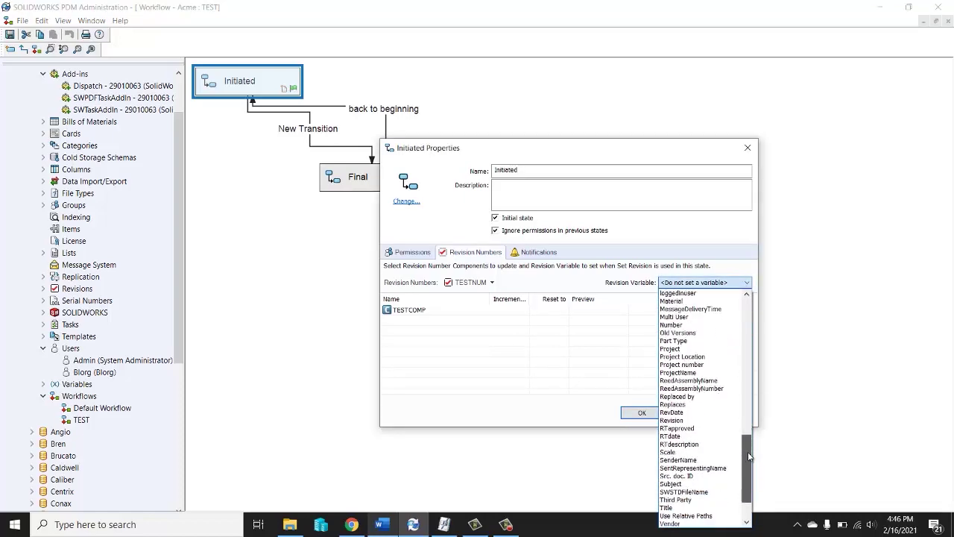
pyautogui.click(702, 421)
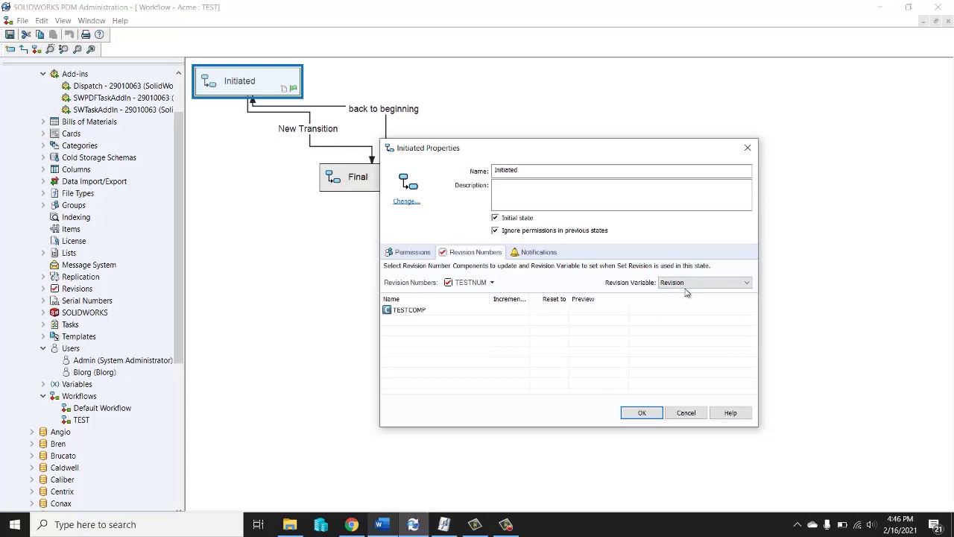
# Set the Initiated state's revision variable back to <Do not set a variable>
pyautogui.click(748, 285)
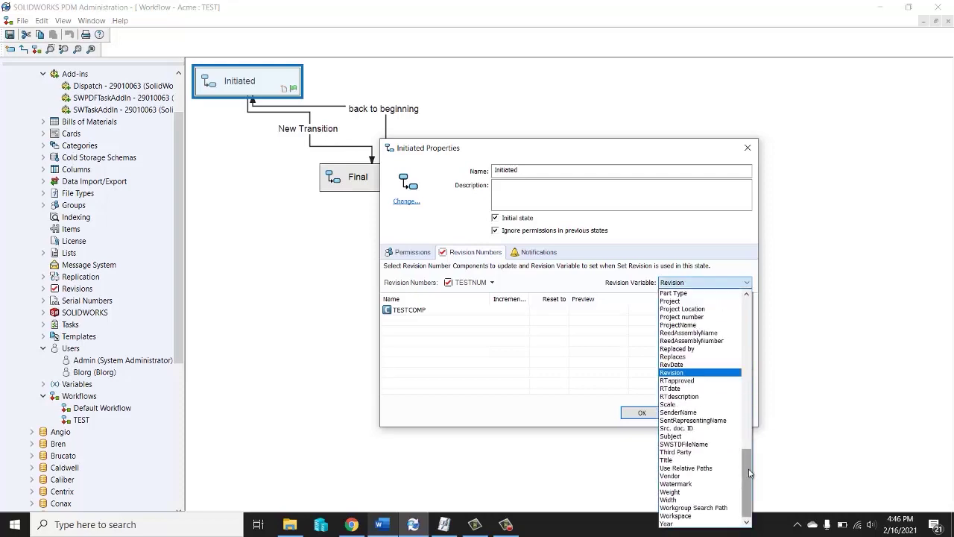
pyautogui.moveTo(750, 471); pyautogui.dragTo(748, 310)
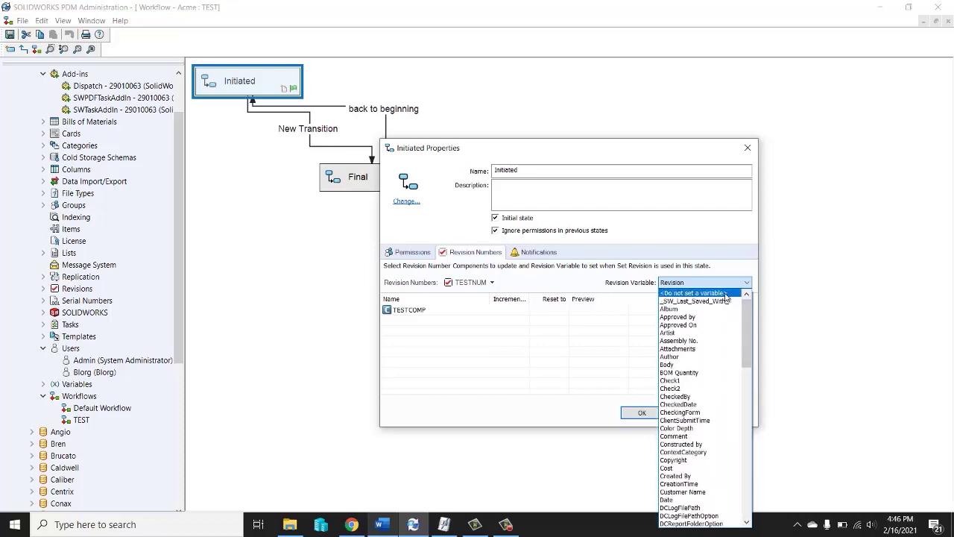
pyautogui.click(726, 295)
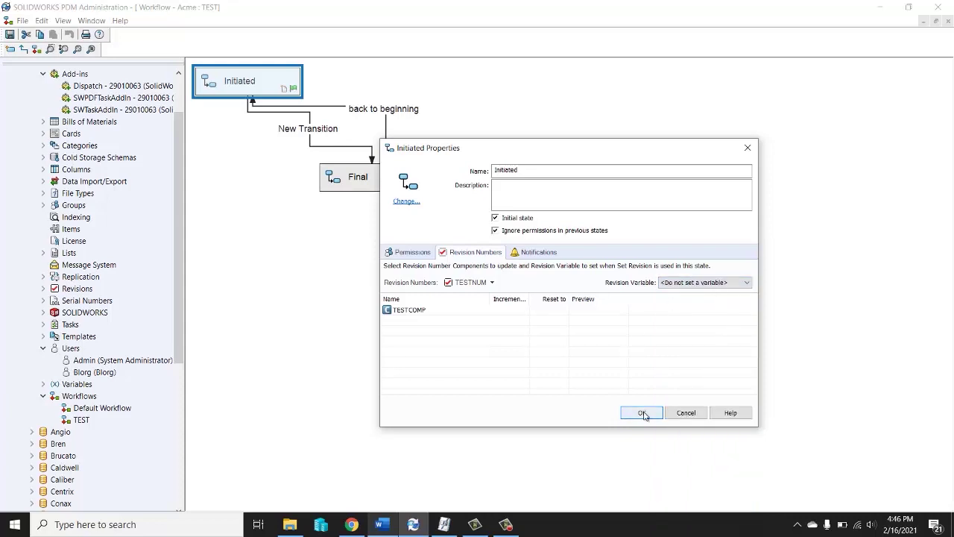
# Confirm the Initiated state's properties, and compare the revision number settings of the TEST workflow's Final and Initiated states
pyautogui.click(642, 414)
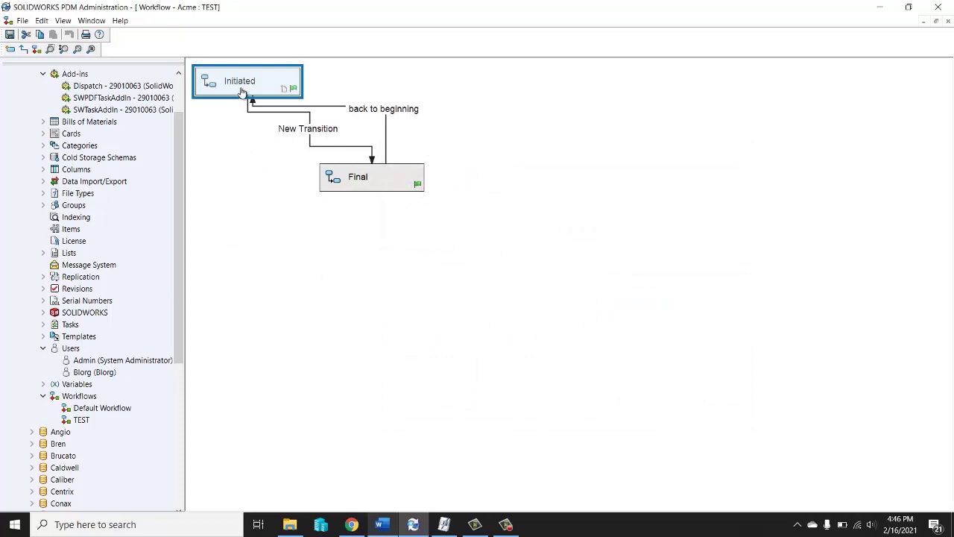
pyautogui.doubleClick(382, 184)
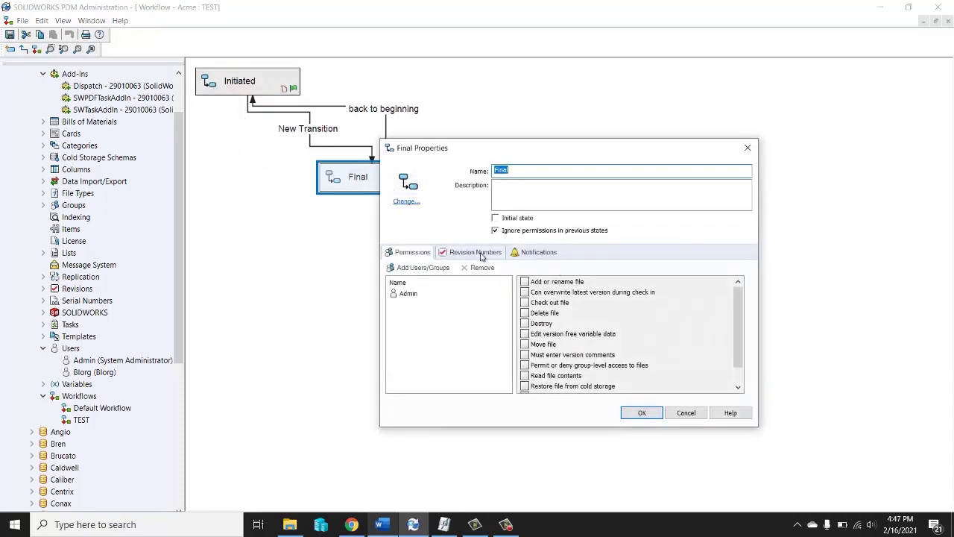
pyautogui.click(481, 252)
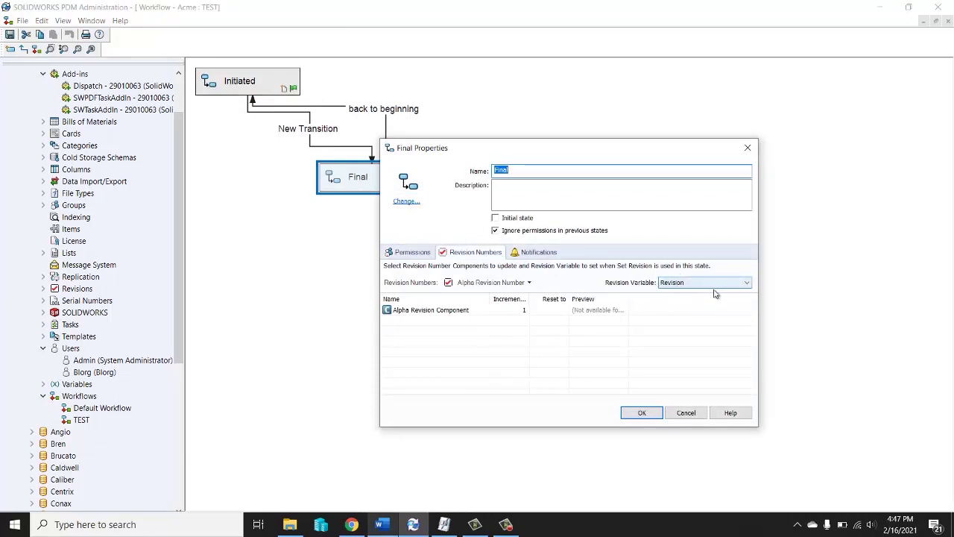
pyautogui.click(642, 412)
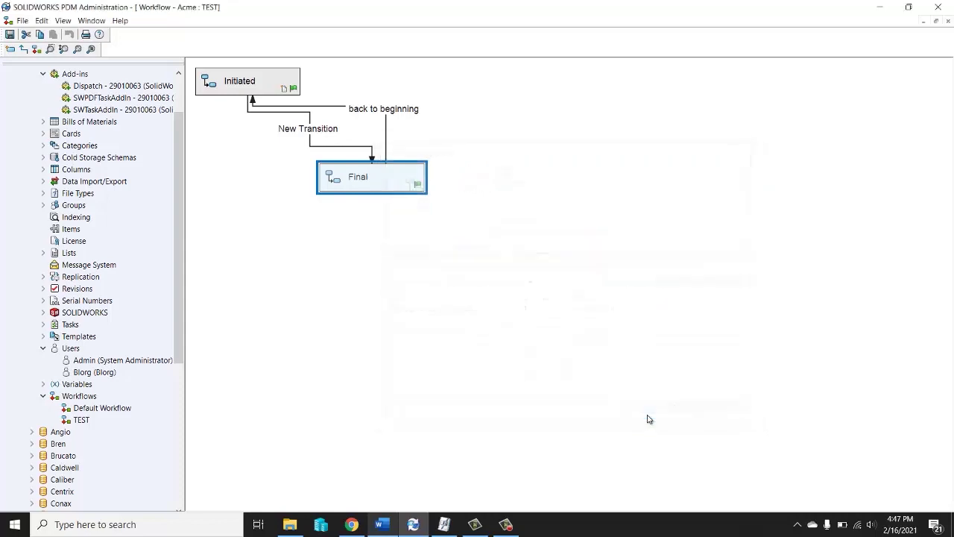
pyautogui.doubleClick(255, 84)
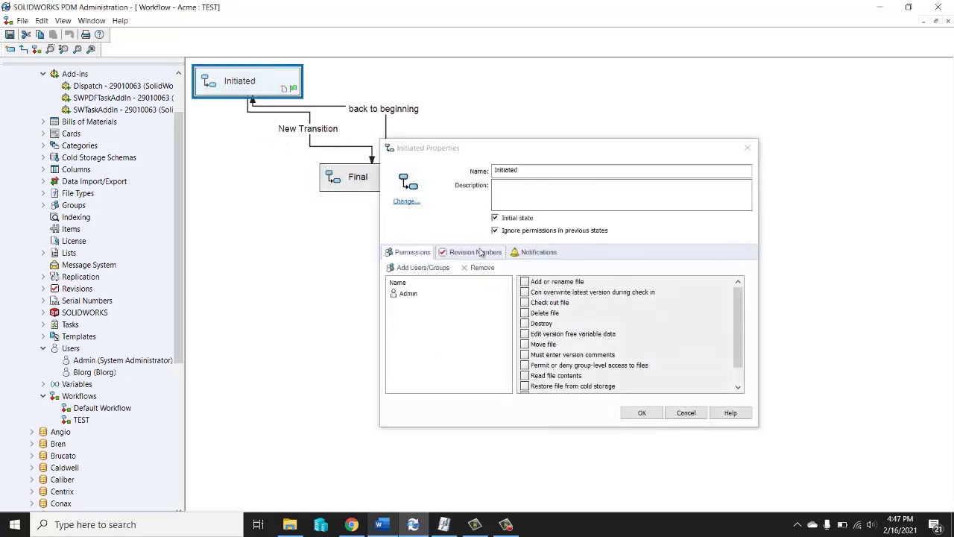
pyautogui.click(474, 252)
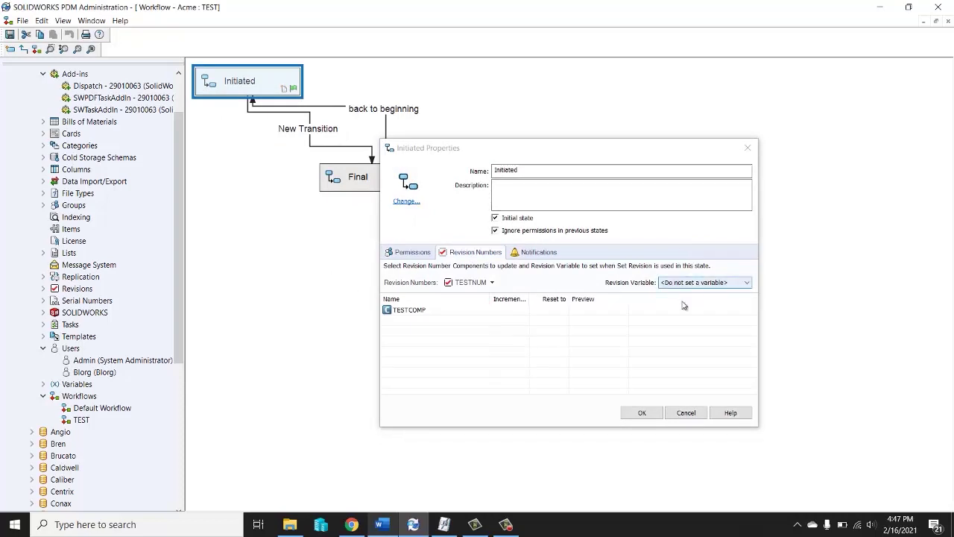
pyautogui.click(685, 413)
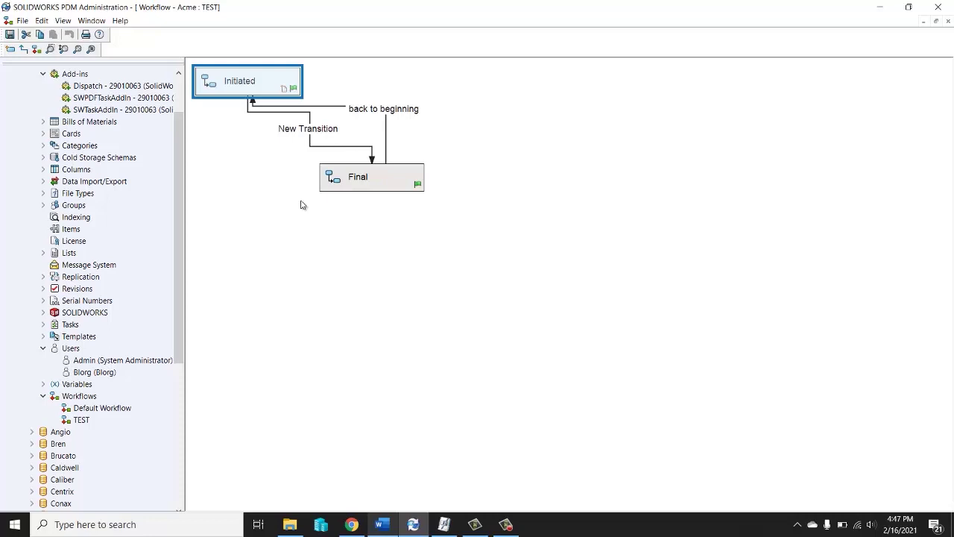
# In the Default Workflow, add a transition named Fix Rev from Under Editing to Change Pending Approval
pyautogui.doubleClick(105, 408)
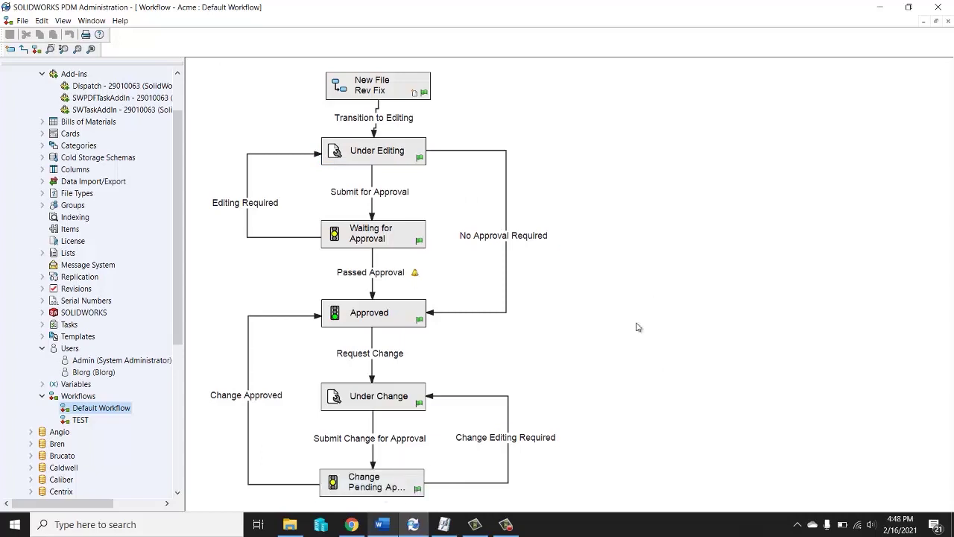
pyautogui.rightClick(598, 212)
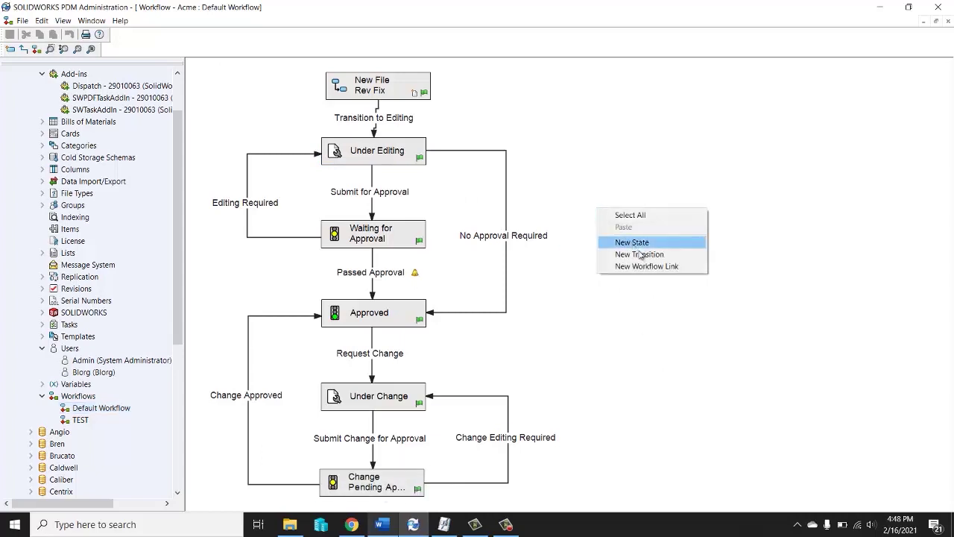
pyautogui.click(626, 254)
pyautogui.click(396, 148)
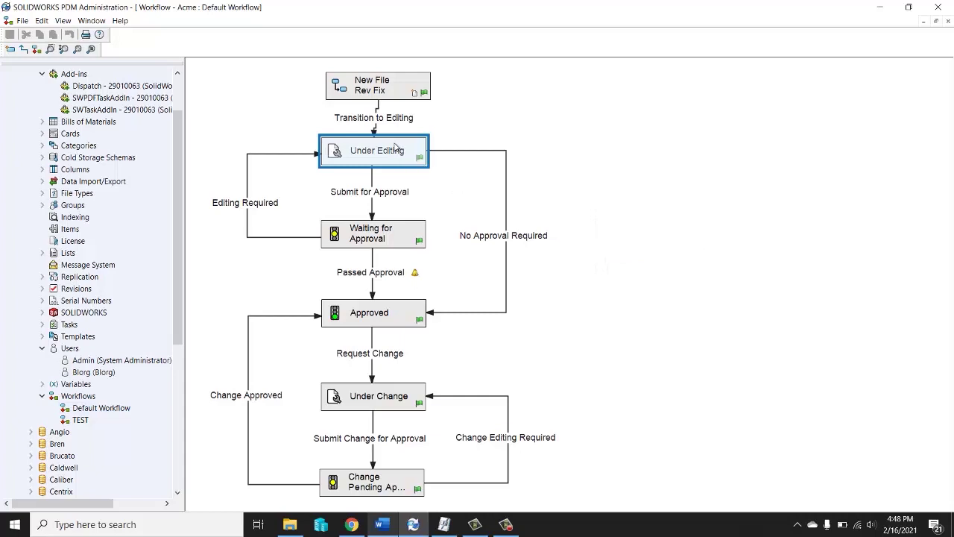
pyautogui.click(395, 481)
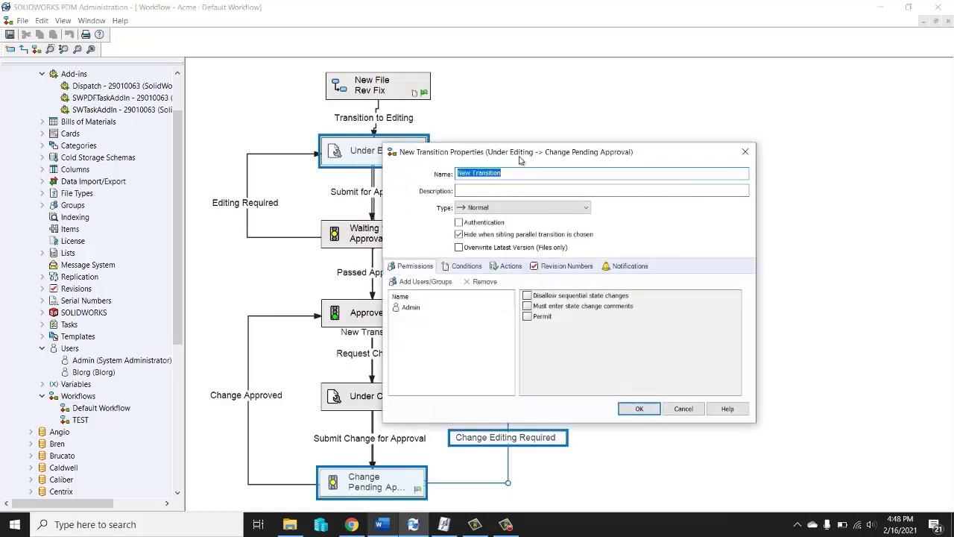
pyautogui.write('Fix Rev')
pyautogui.click(639, 408)
# Reroute the Fix Rev transition line and label around the outside of the other states, clear of the No Approval Required transition
pyautogui.click(424, 313)
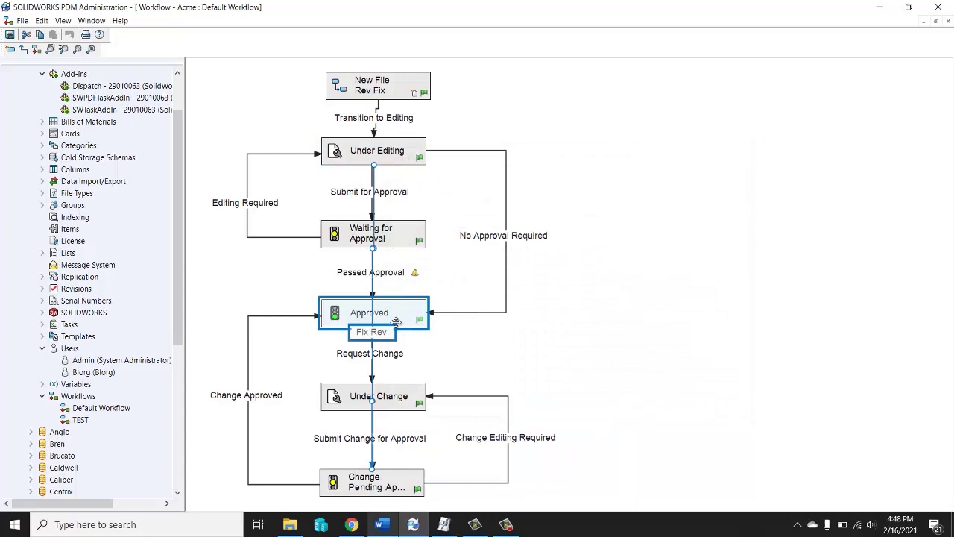
pyautogui.moveTo(371, 332); pyautogui.dragTo(604, 395)
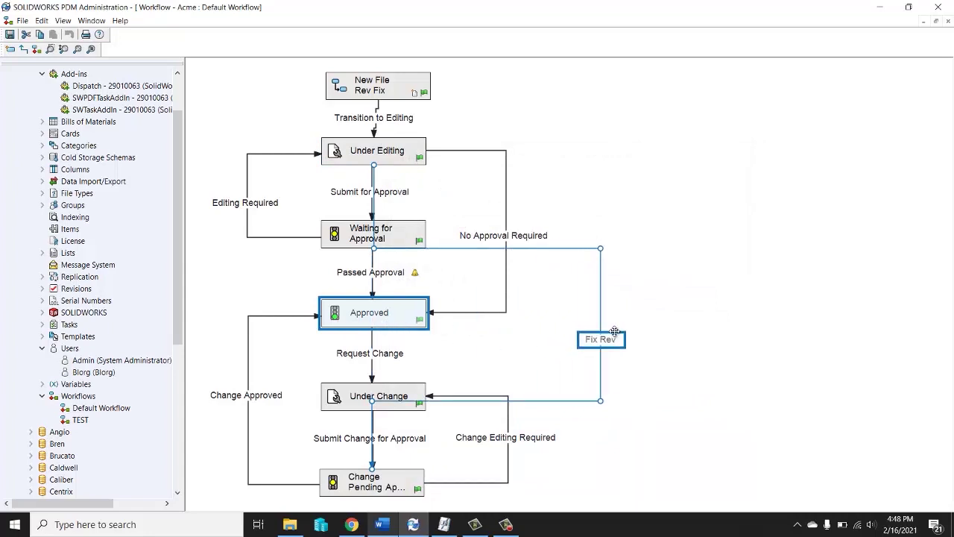
pyautogui.click(370, 191)
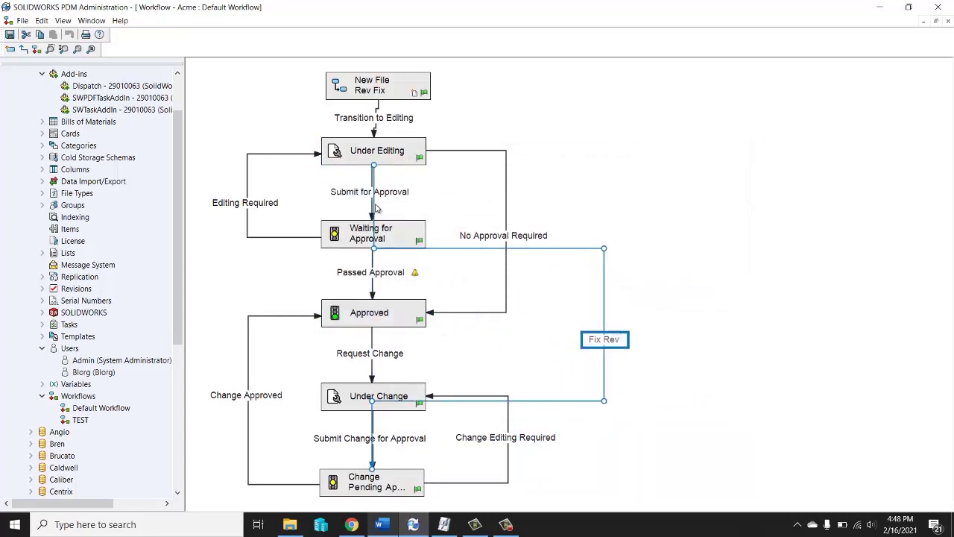
pyautogui.moveTo(375, 203); pyautogui.dragTo(606, 212)
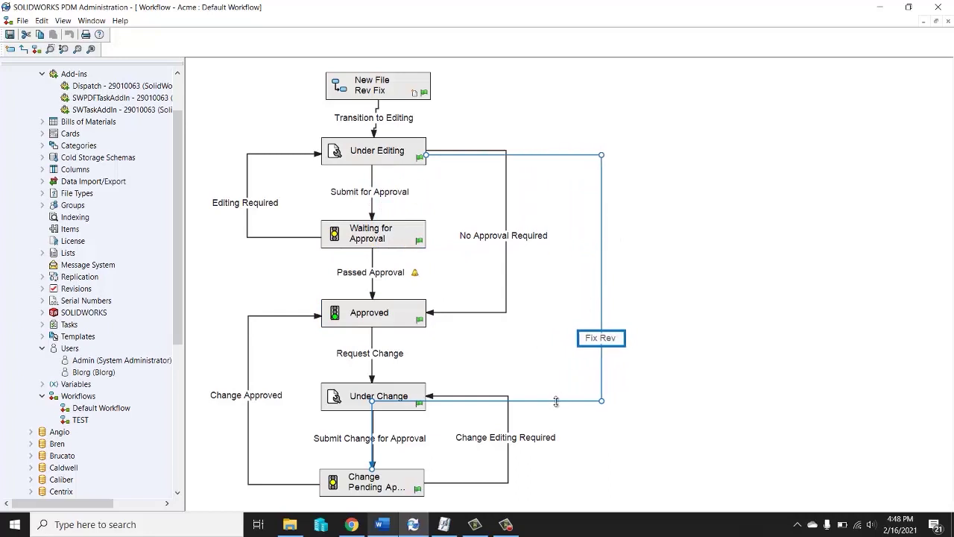
pyautogui.moveTo(556, 401); pyautogui.dragTo(579, 489)
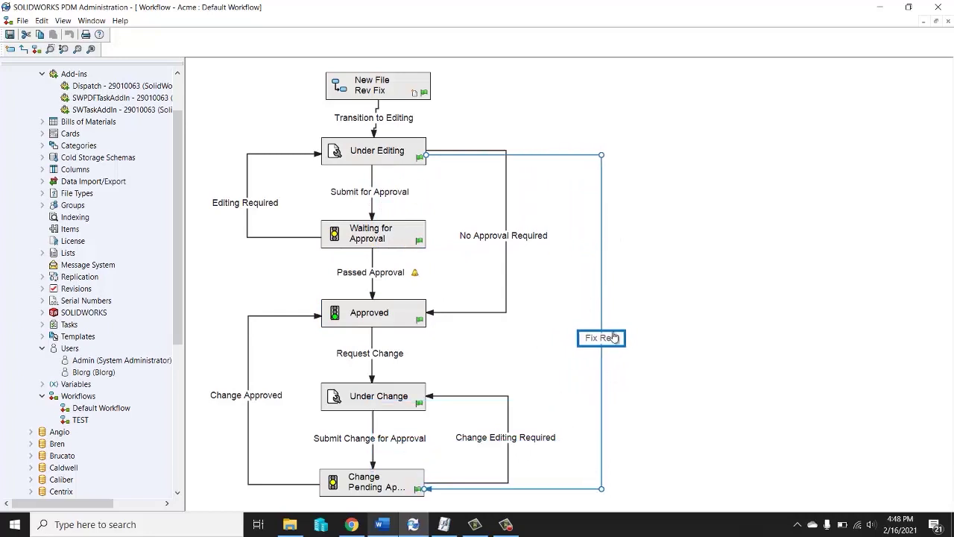
pyautogui.click(370, 159)
# View the TEST workflow, switch to the Acme vault in File Explorer and move Set Rev Test.SLDPRT through New Transition
pyautogui.click(80, 419)
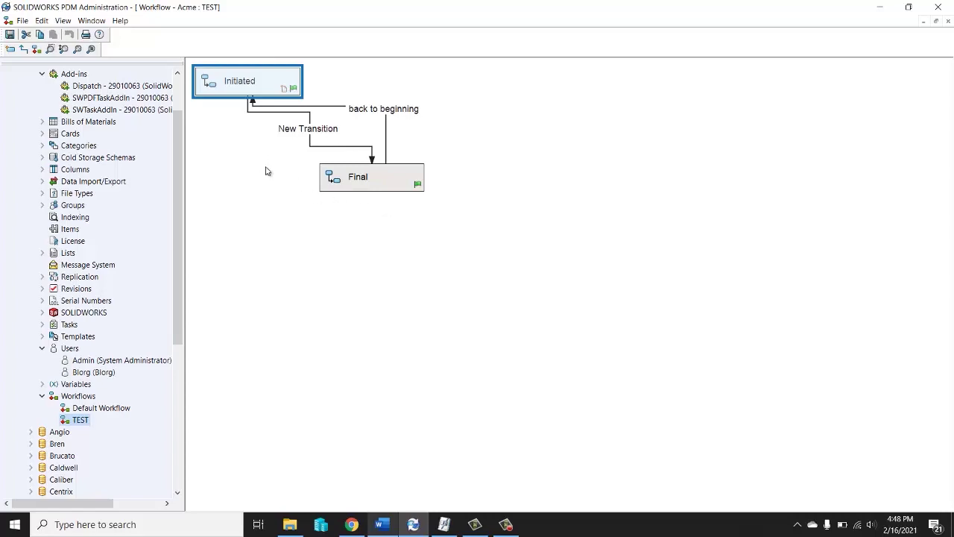
pyautogui.click(290, 524)
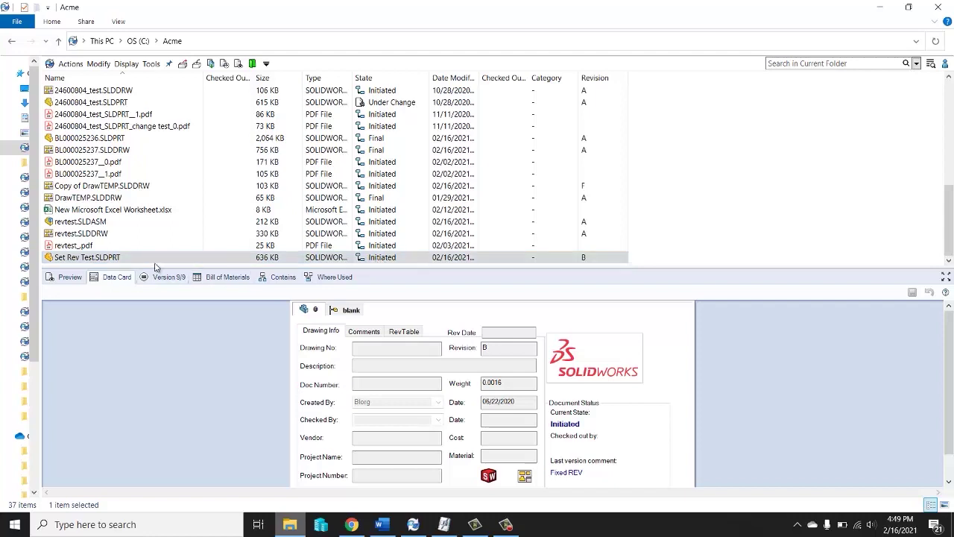
pyautogui.rightClick(96, 257)
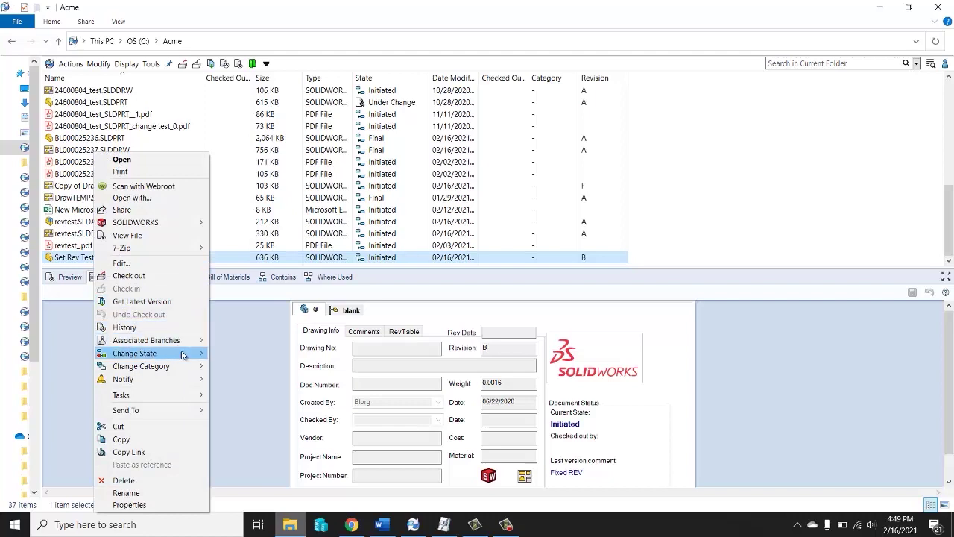
pyautogui.moveTo(183, 354)
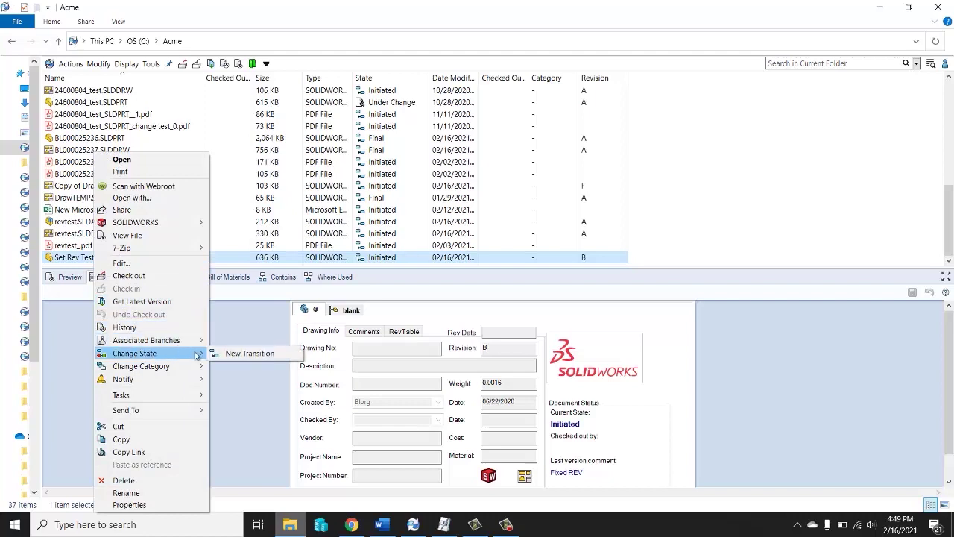
pyautogui.click(248, 355)
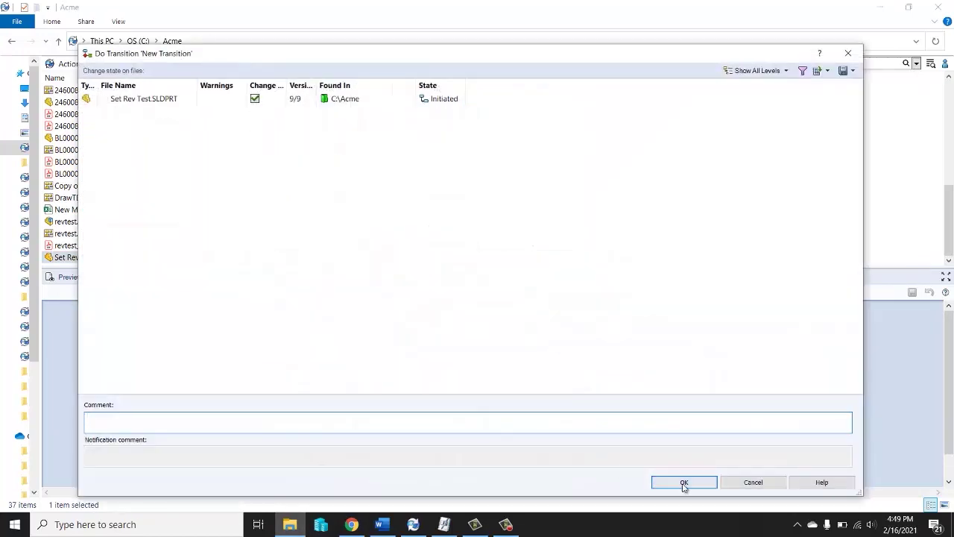
pyautogui.click(684, 482)
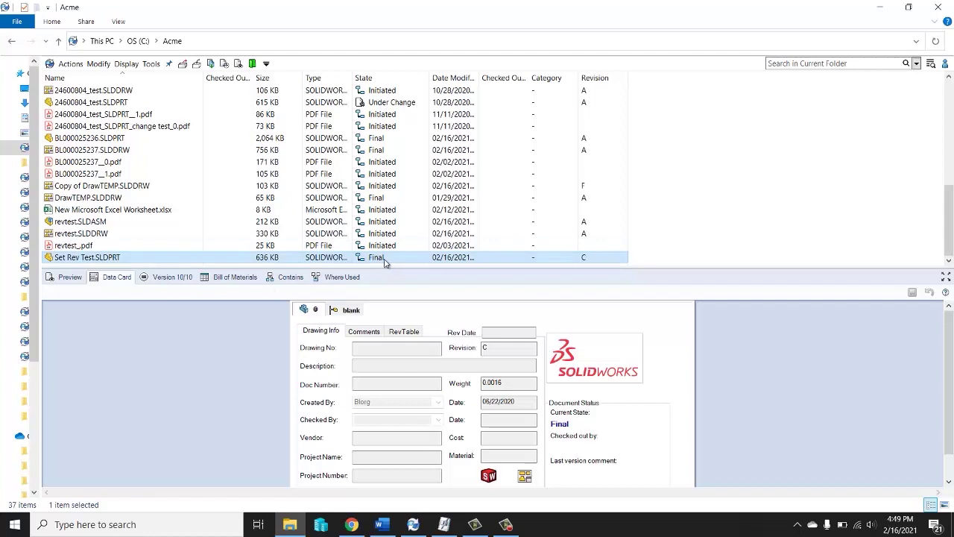
pyautogui.click(488, 351)
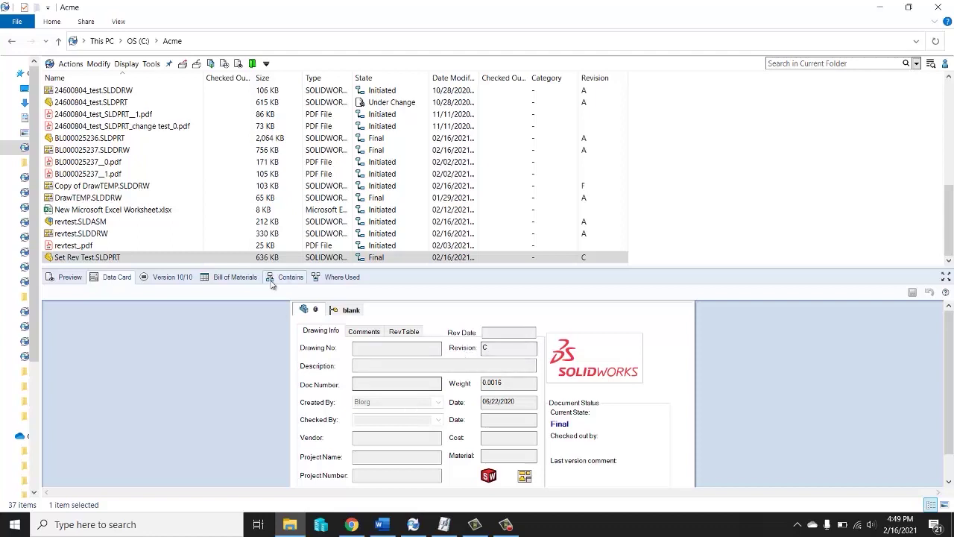
# Switch to SOLIDWORKS PDM Administration and examine the actions of the TEST workflow's New Transition
pyautogui.click(413, 524)
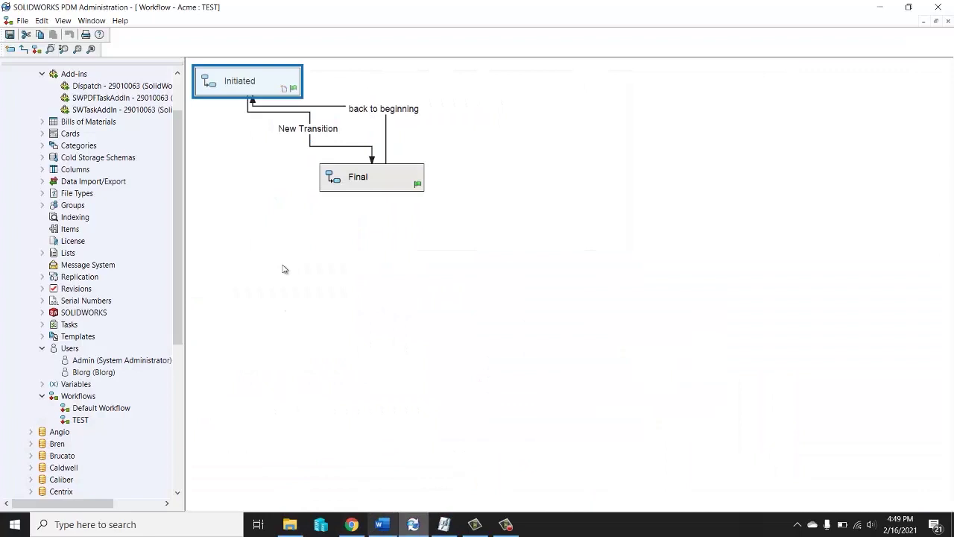
pyautogui.click(308, 131)
pyautogui.click(365, 181)
pyautogui.click(313, 131)
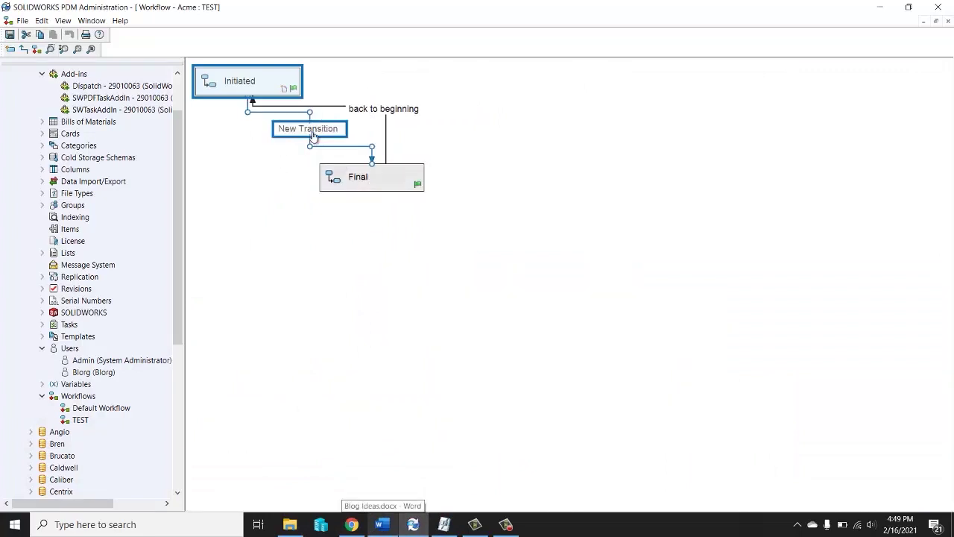
pyautogui.click(369, 185)
pyautogui.doubleClick(308, 128)
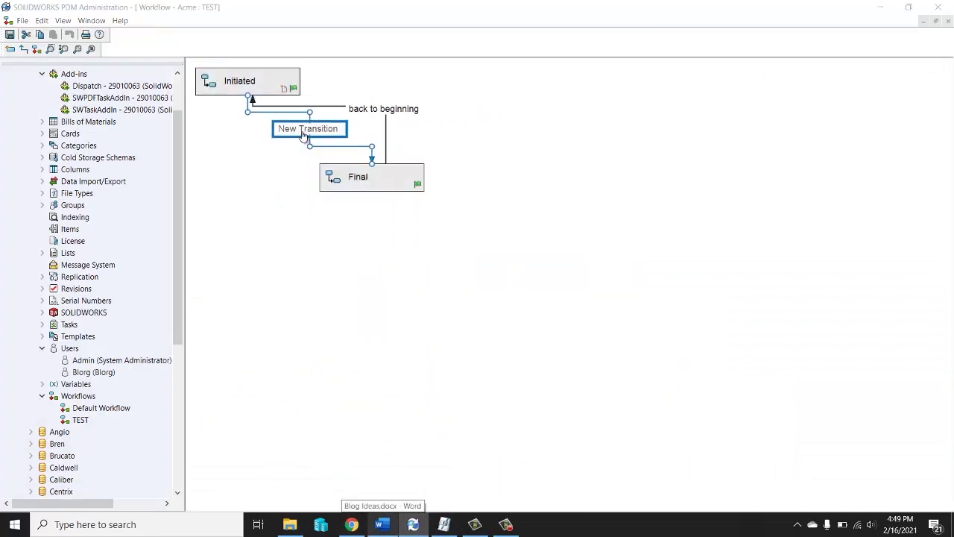
pyautogui.click(510, 266)
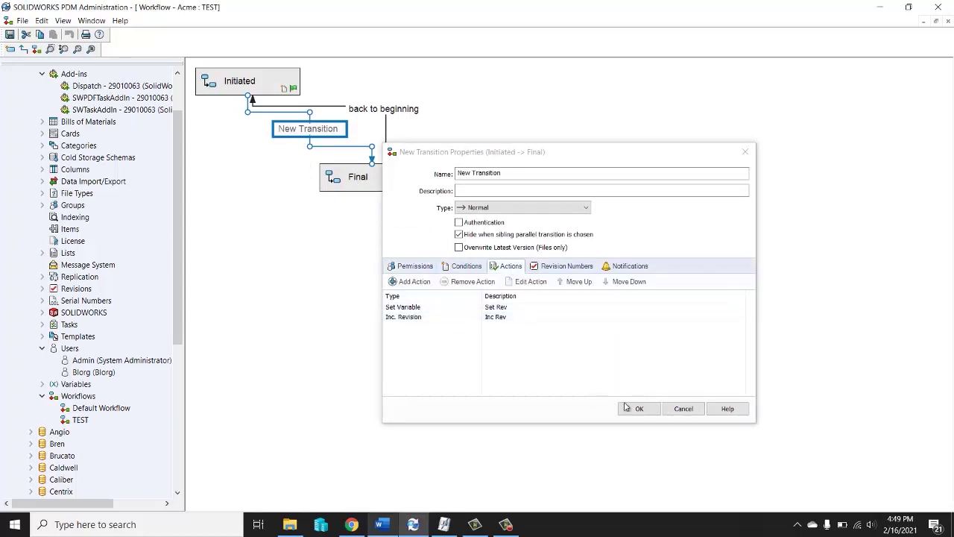
pyautogui.click(682, 409)
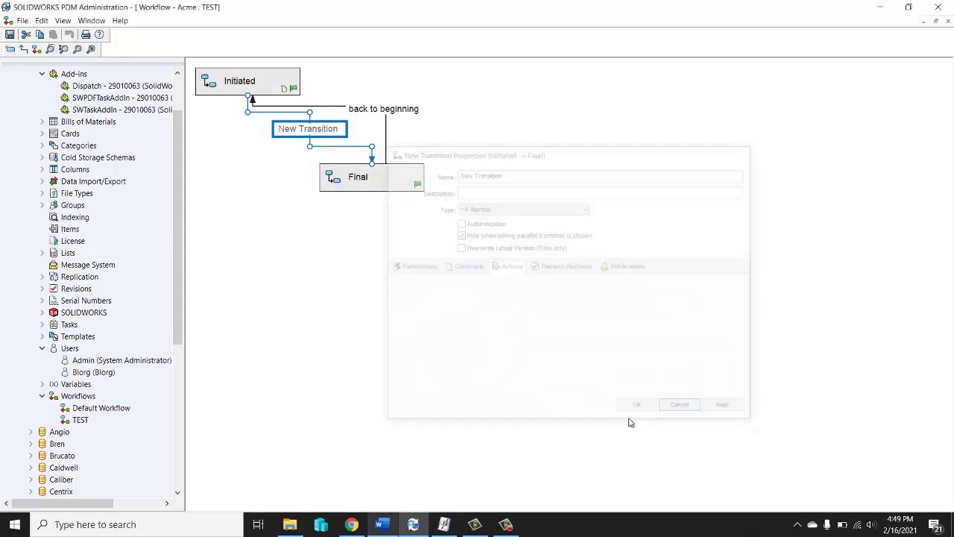
# Open the Default Workflow and check the actions of the Fix Rev transition without changing them
pyautogui.doubleClick(104, 409)
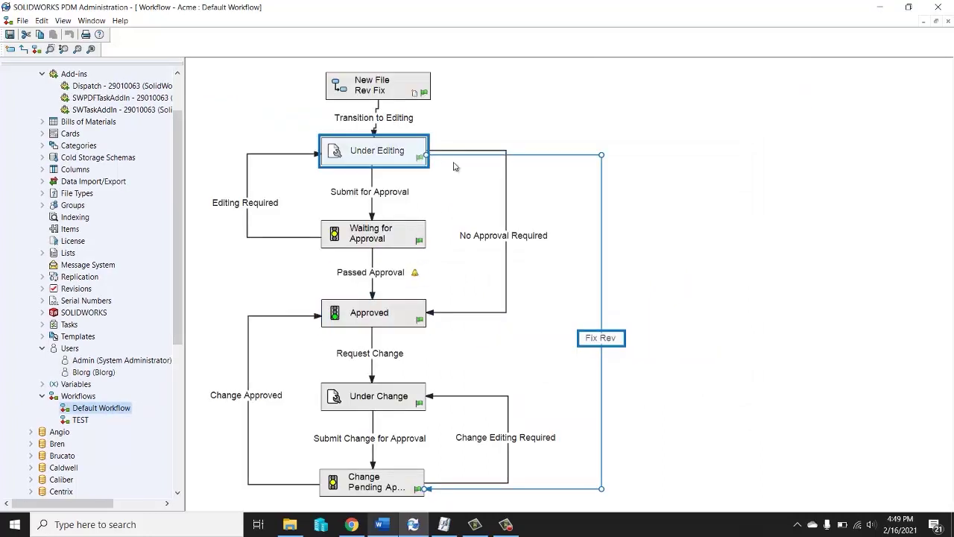
pyautogui.doubleClick(602, 341)
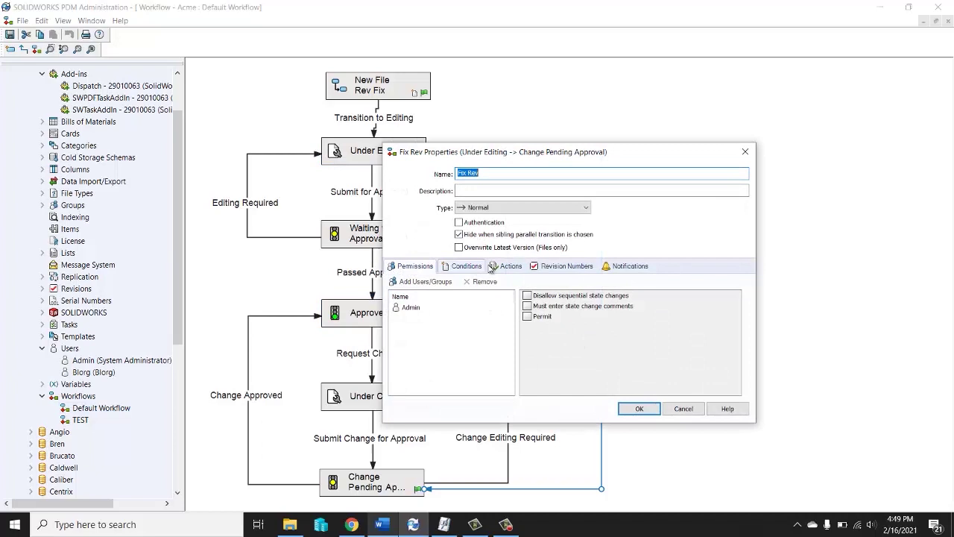
pyautogui.click(508, 267)
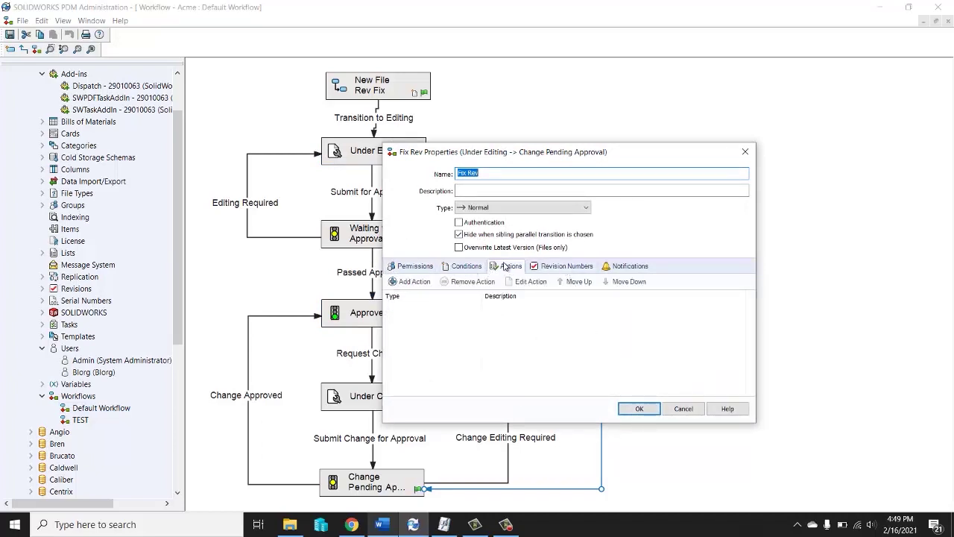
pyautogui.click(696, 413)
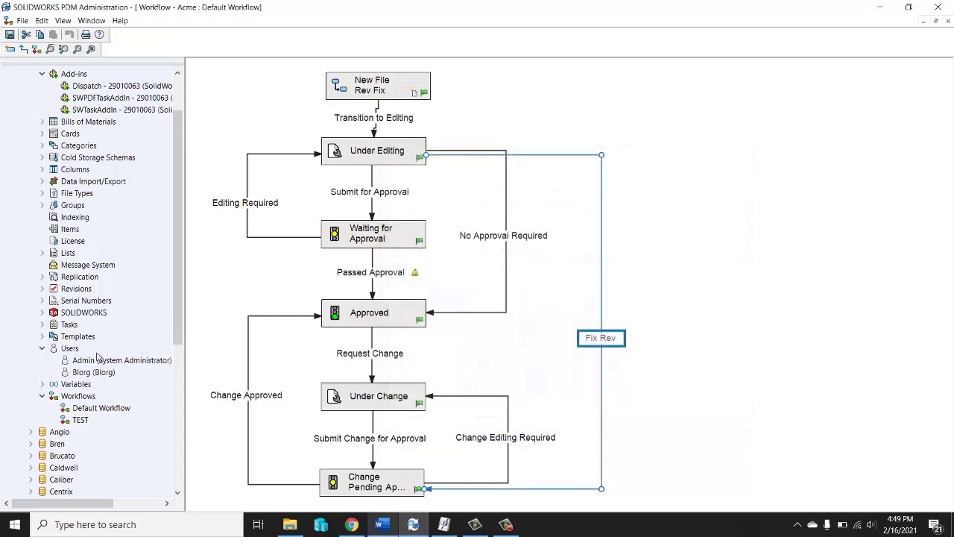
# Switch to the Acme vault in File Explorer and start the Set Revision command on Set Rev Test.SLDPRT
pyautogui.click(290, 524)
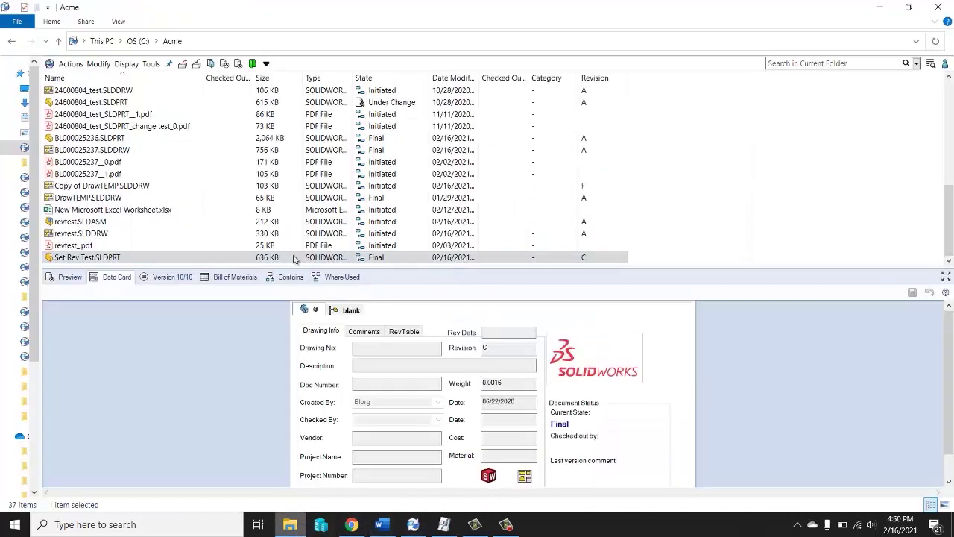
pyautogui.click(492, 348)
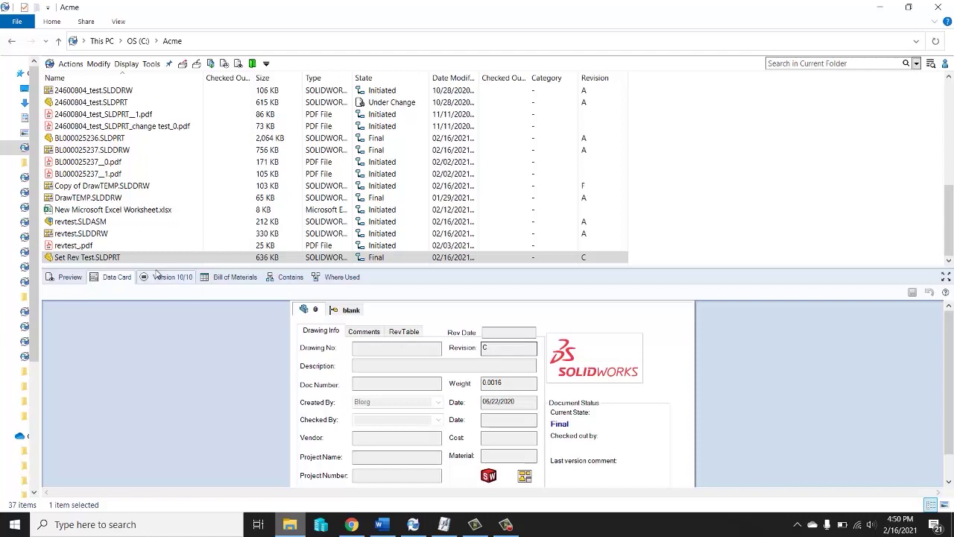
pyautogui.click(101, 258)
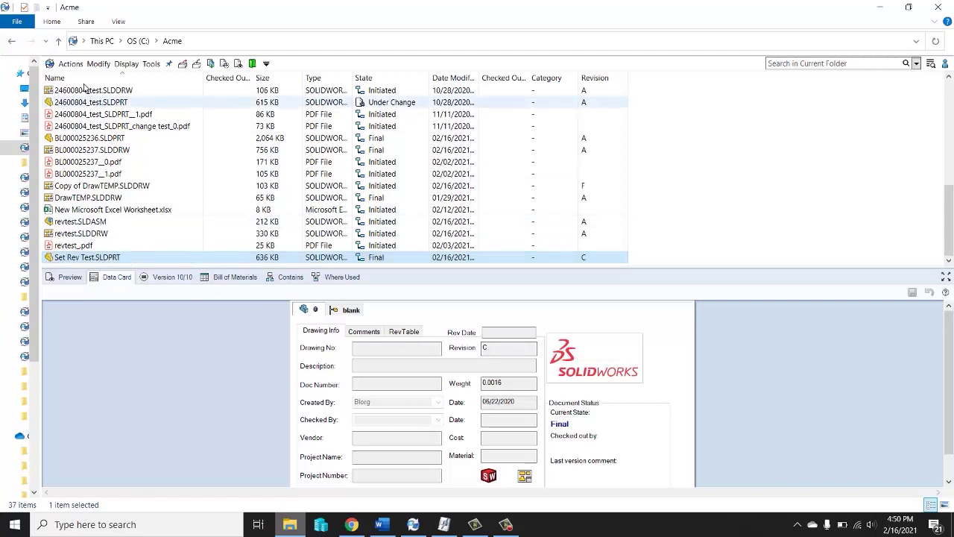
pyautogui.click(97, 64)
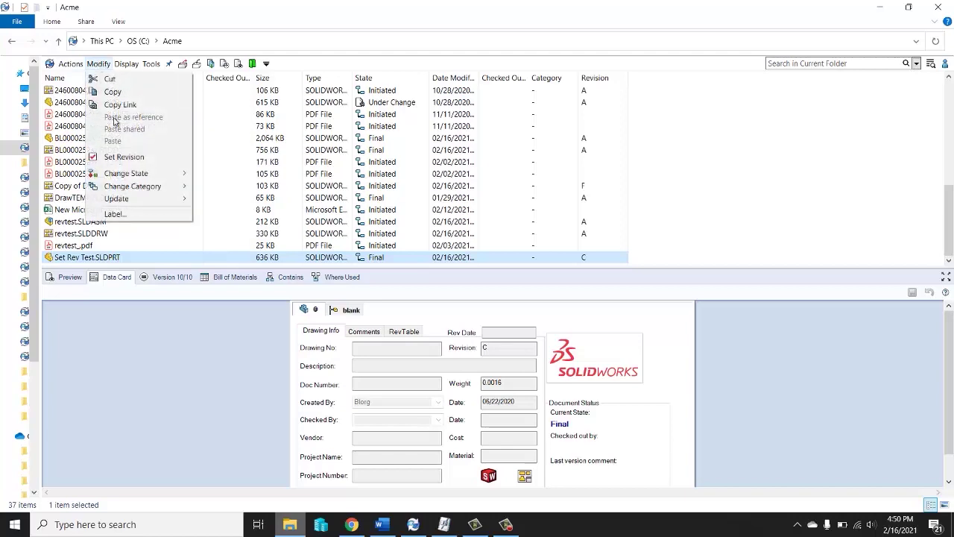
pyautogui.click(163, 158)
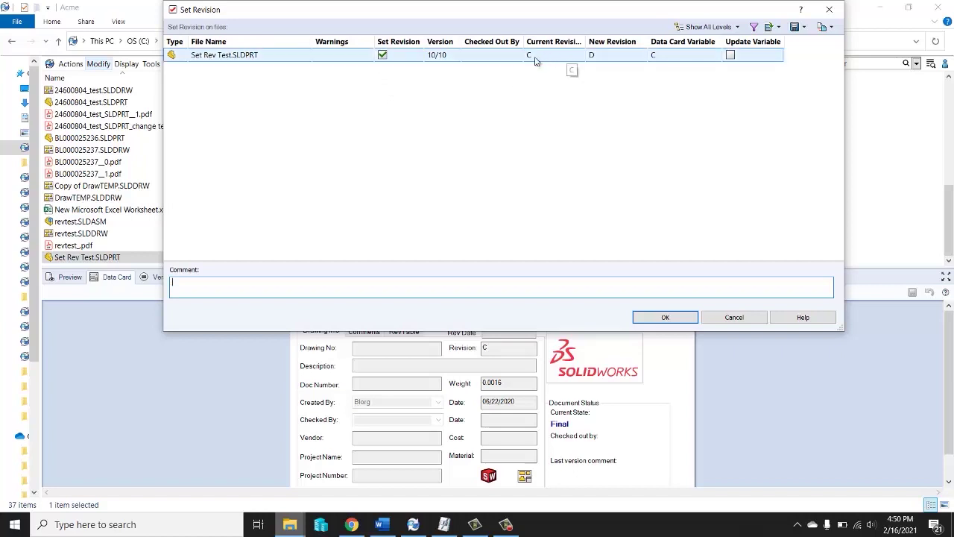
# Choose A as the new revision for Set Rev Test.SLDPRT
pyautogui.click(625, 58)
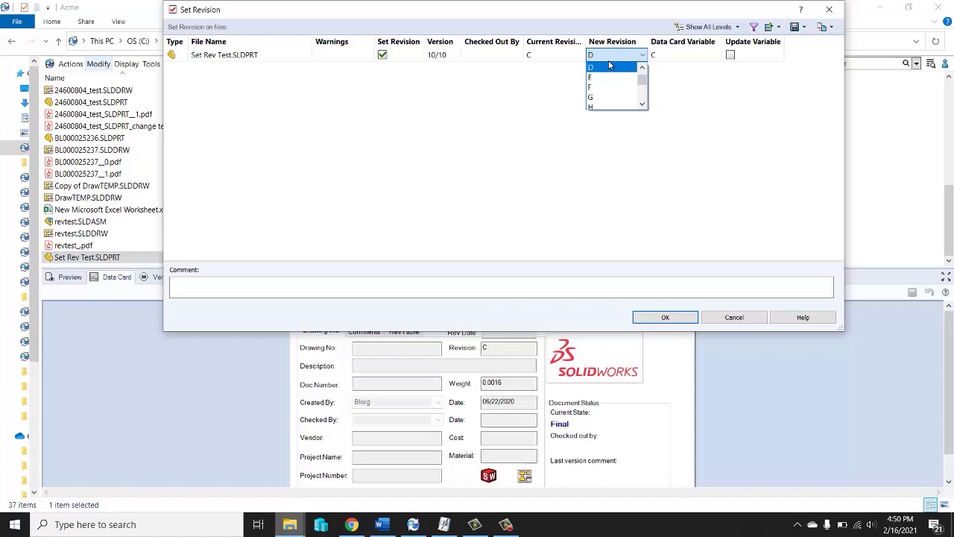
pyautogui.click(609, 68)
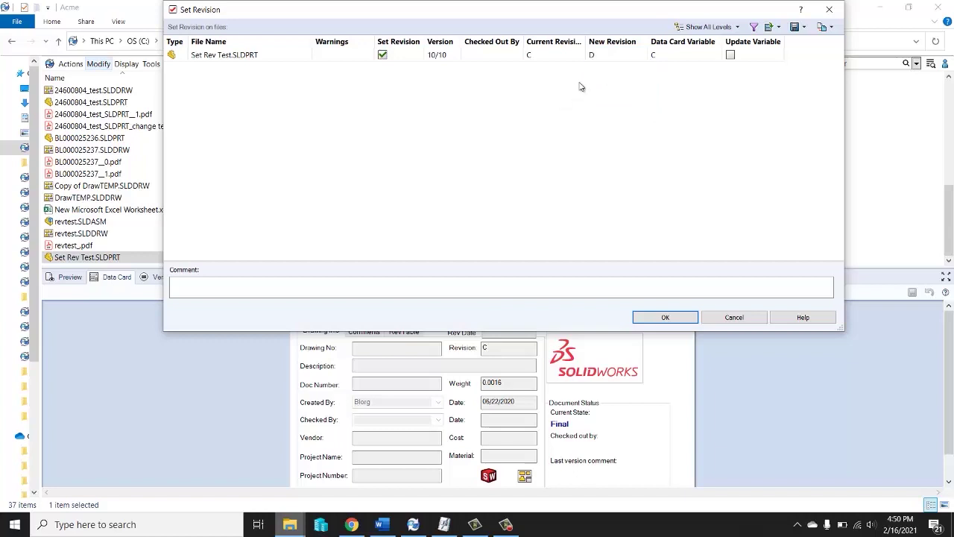
pyautogui.click(619, 58)
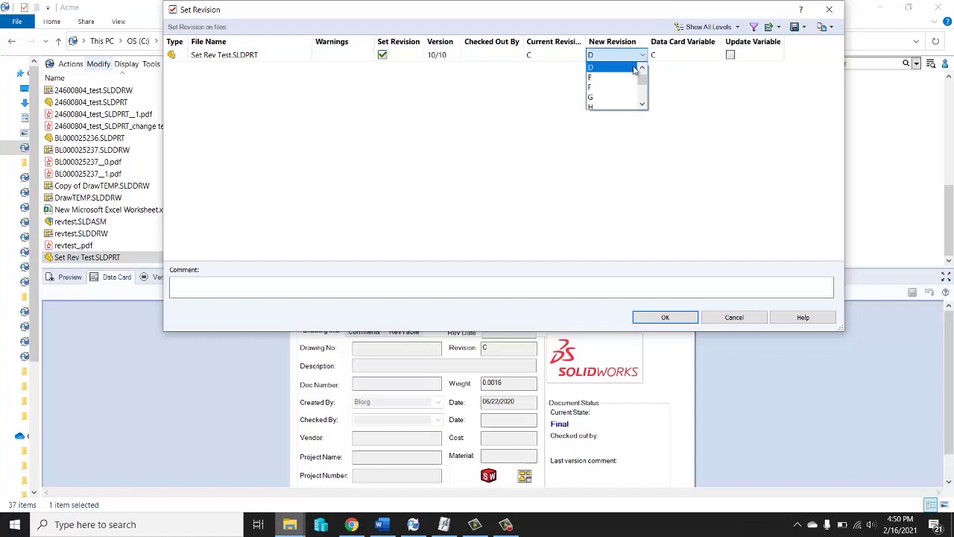
pyautogui.scroll(1, 643, 82)
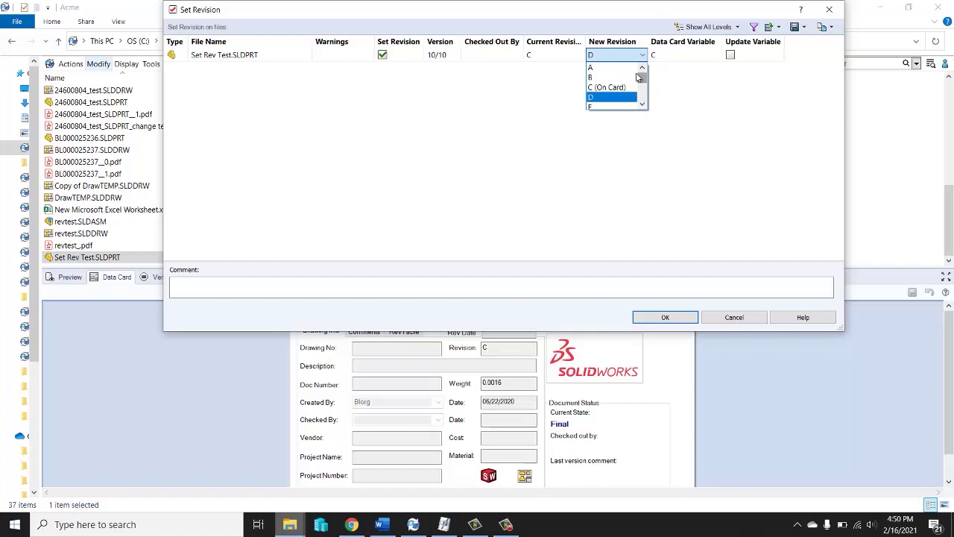
pyautogui.click(601, 67)
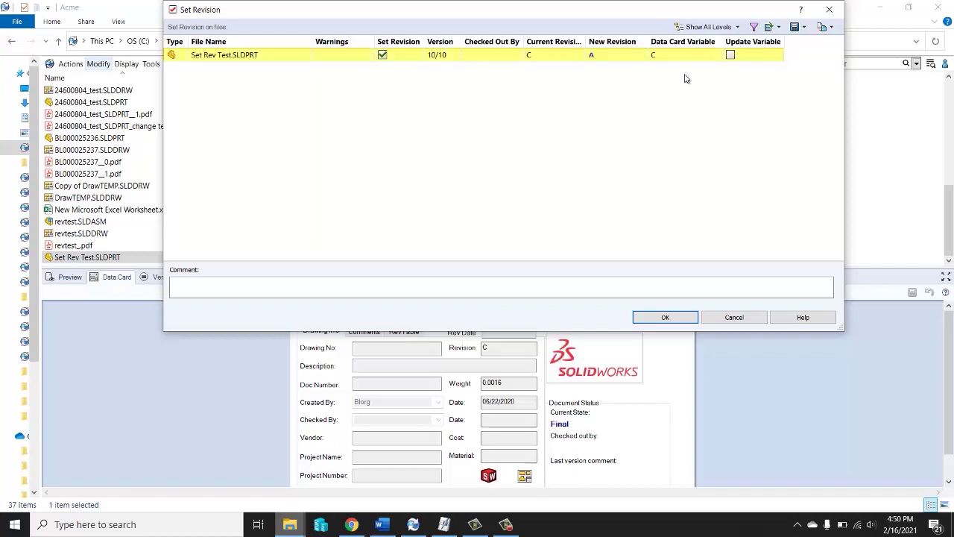
# Enable updating the data card variable, add the comment "Fixed Rev" and apply the revision change
pyautogui.click(733, 57)
pyautogui.click(731, 55)
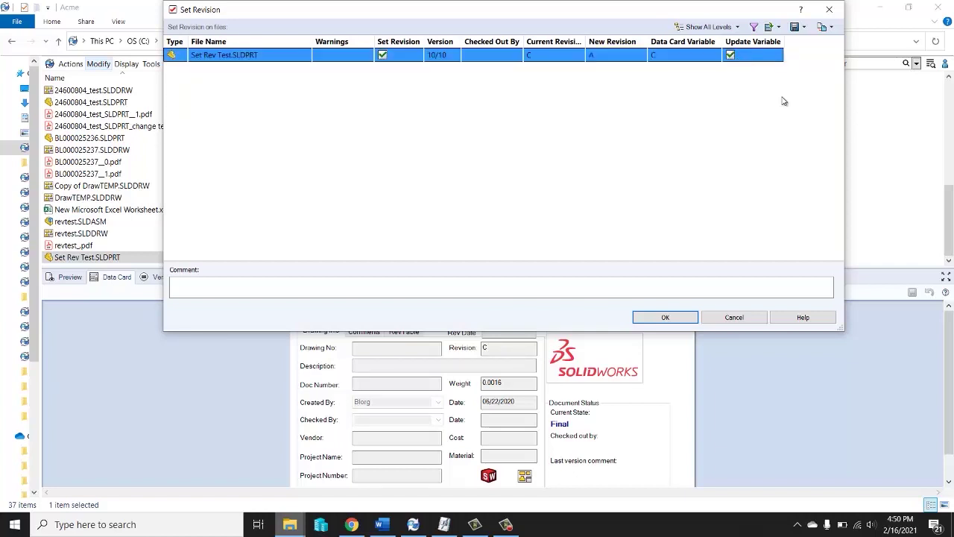
pyautogui.click(570, 288)
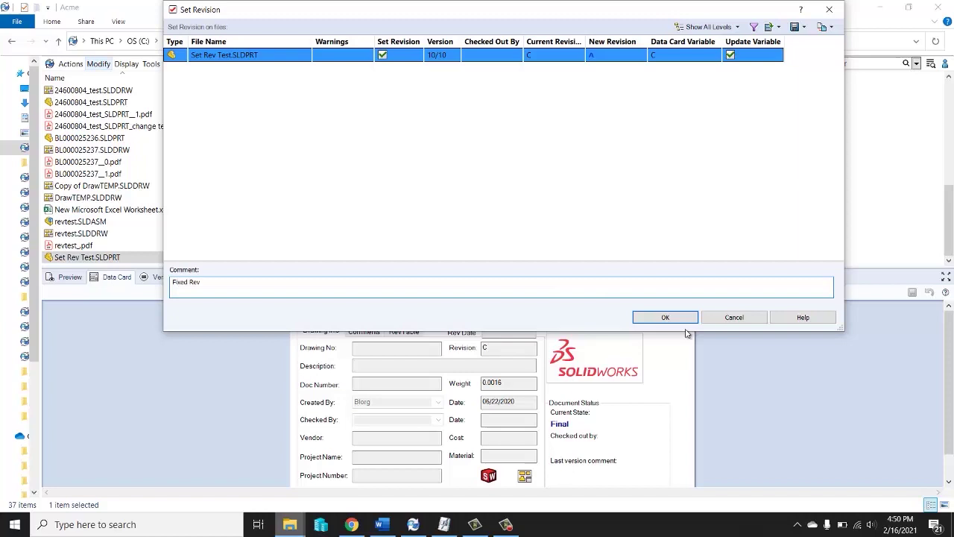
pyautogui.click(666, 317)
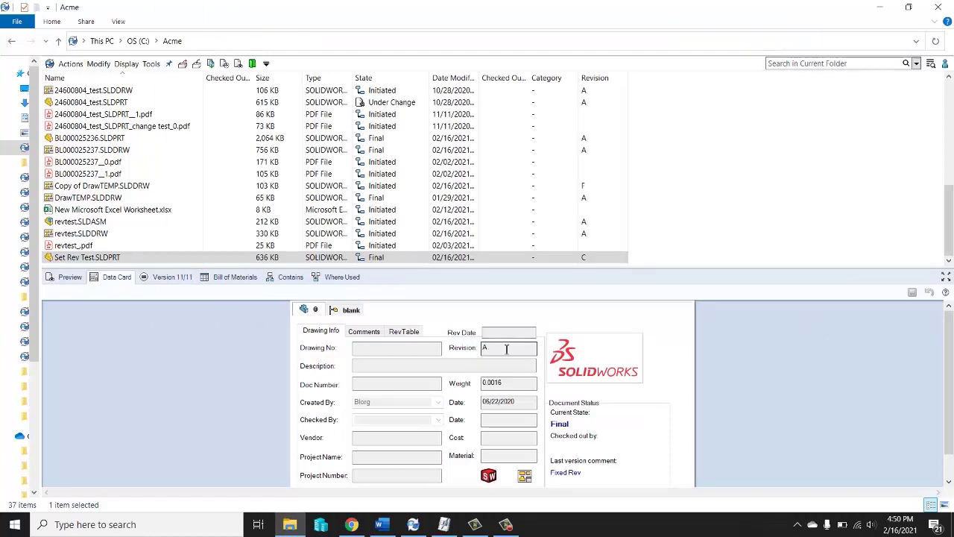
# Refresh the Acme vault folder and check the revision listed for Set Rev Test.SLDPRT
pyautogui.click(589, 260)
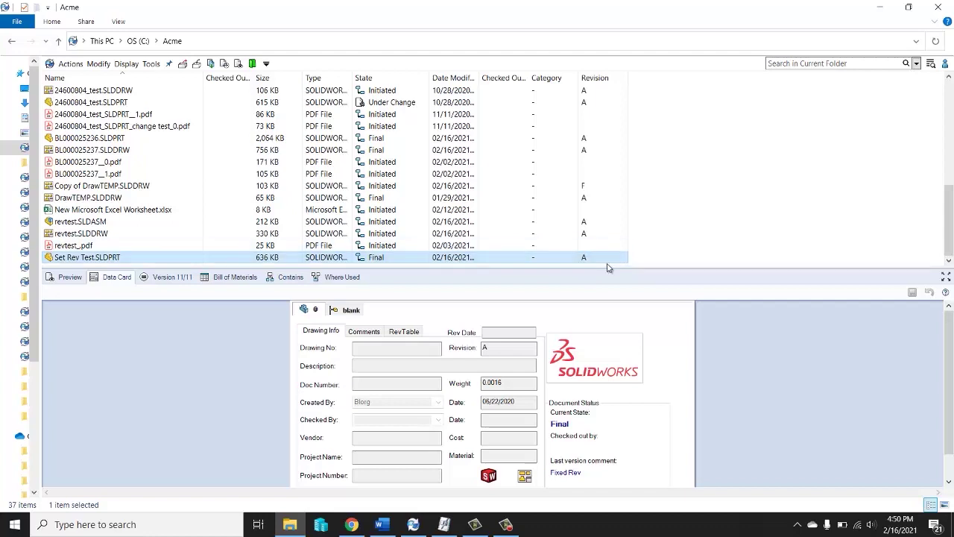
pyautogui.click(585, 258)
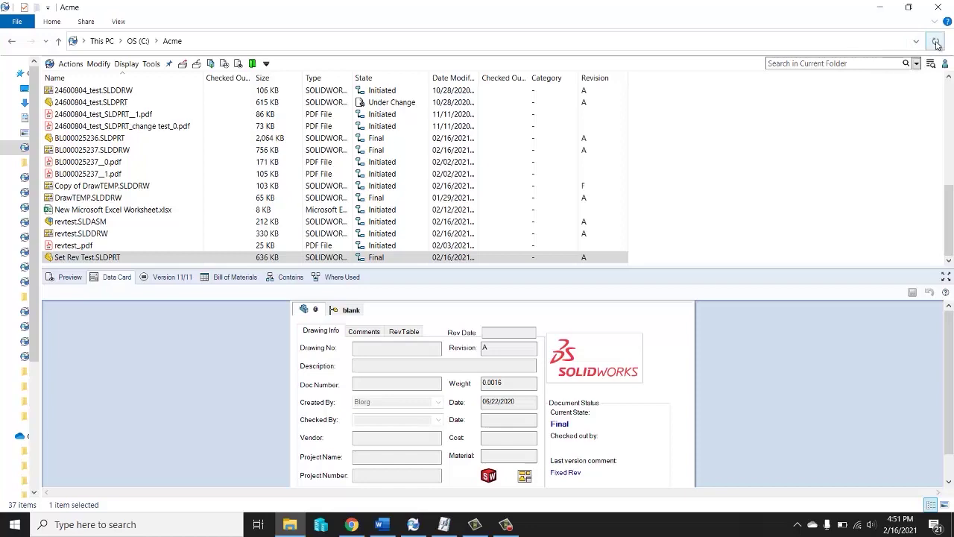
pyautogui.click(936, 41)
pyautogui.click(586, 259)
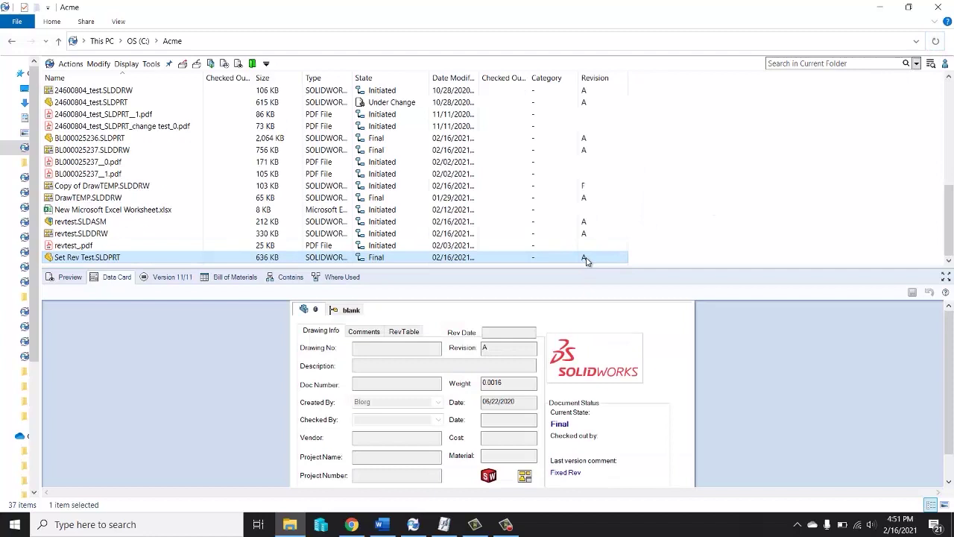